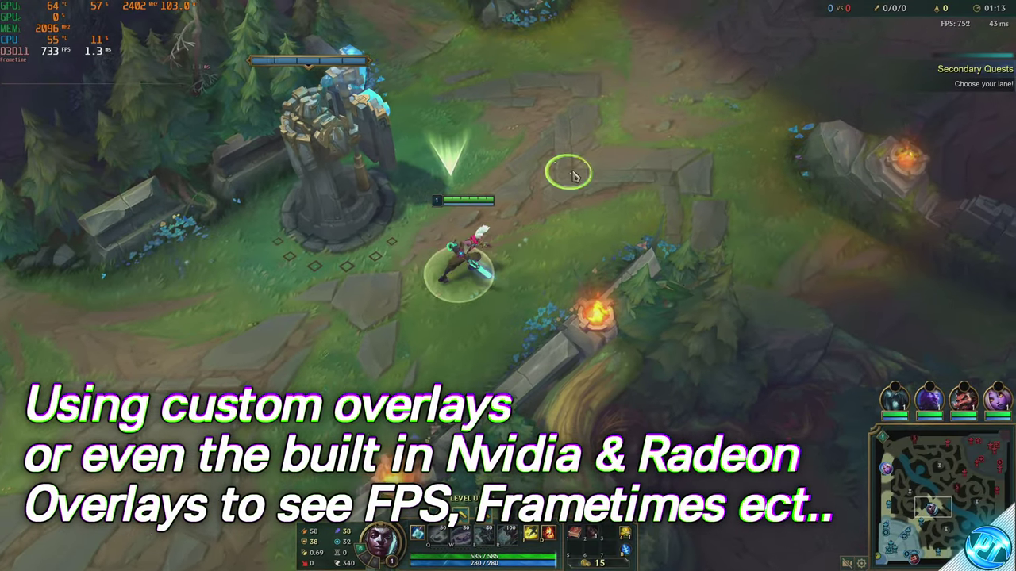
Walk the champion further up the path past the turret.
{"action": "right_click", "coordinate": [550, 166]}
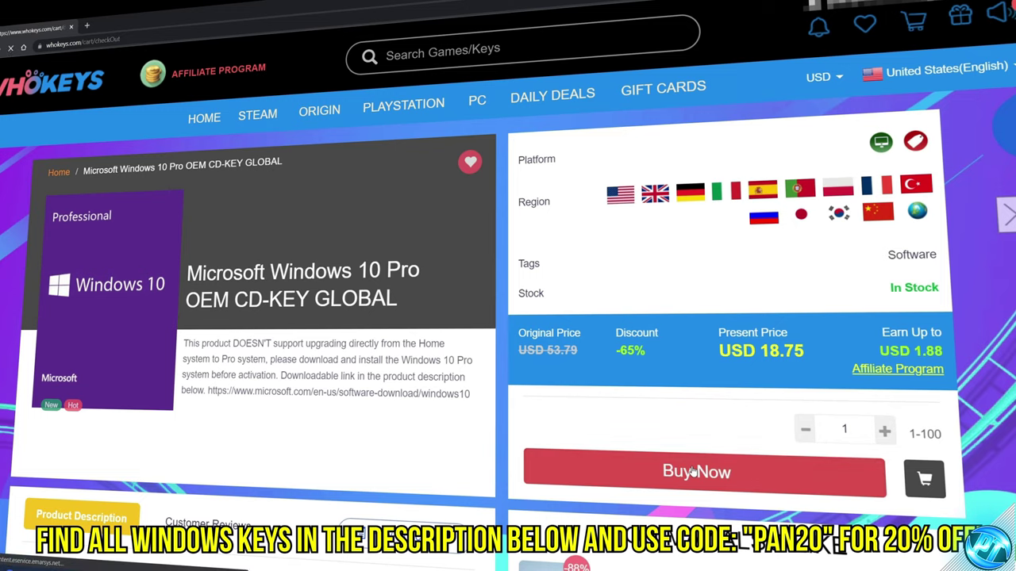
Order the Windows 10 Pro key with promo code PAN20 applied for USD 15.00.
{"action": "left_click", "coordinate": [692, 471]}
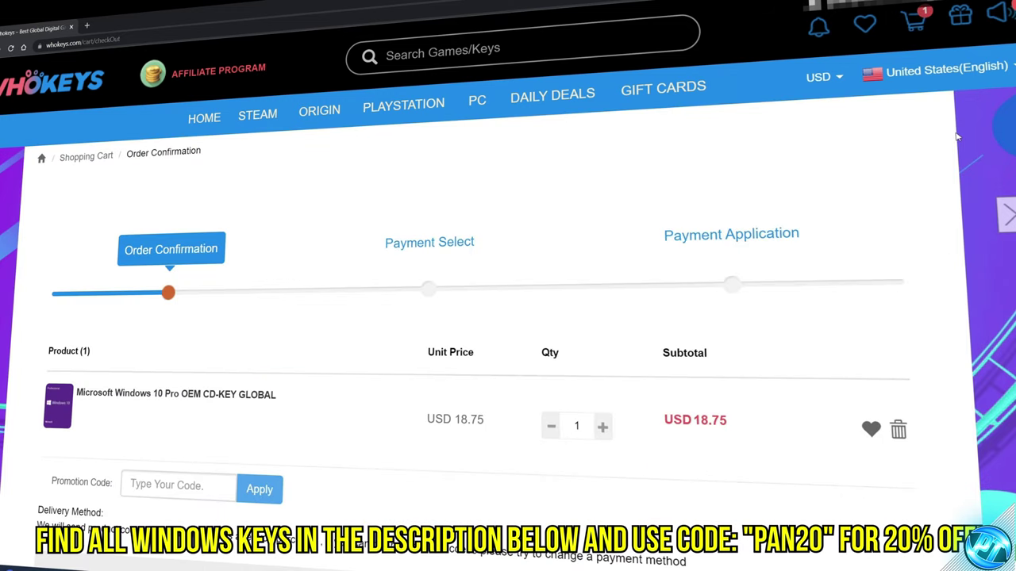
{"action": "type", "text": "PAN20"}
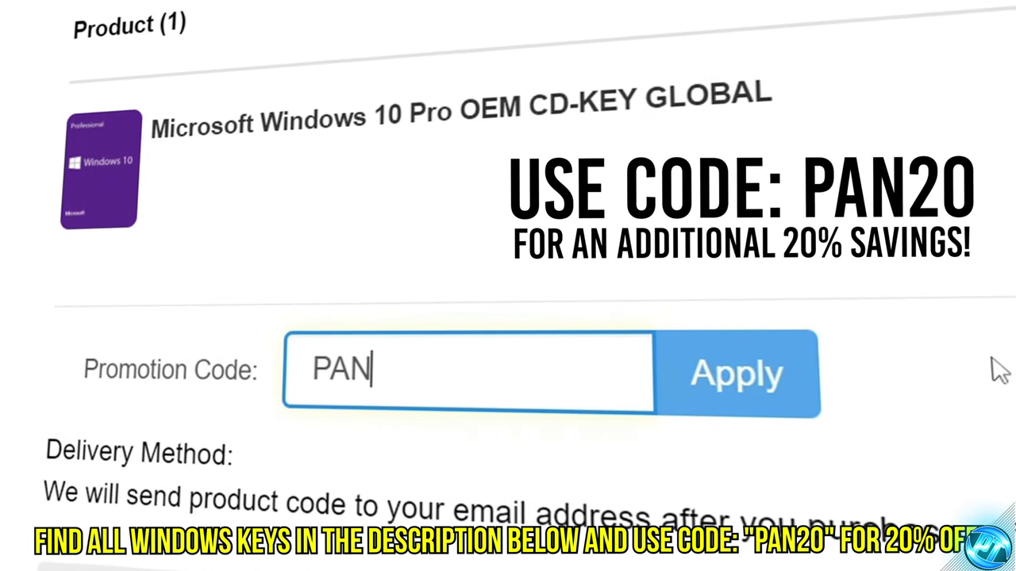
{"action": "left_click", "coordinate": [797, 384]}
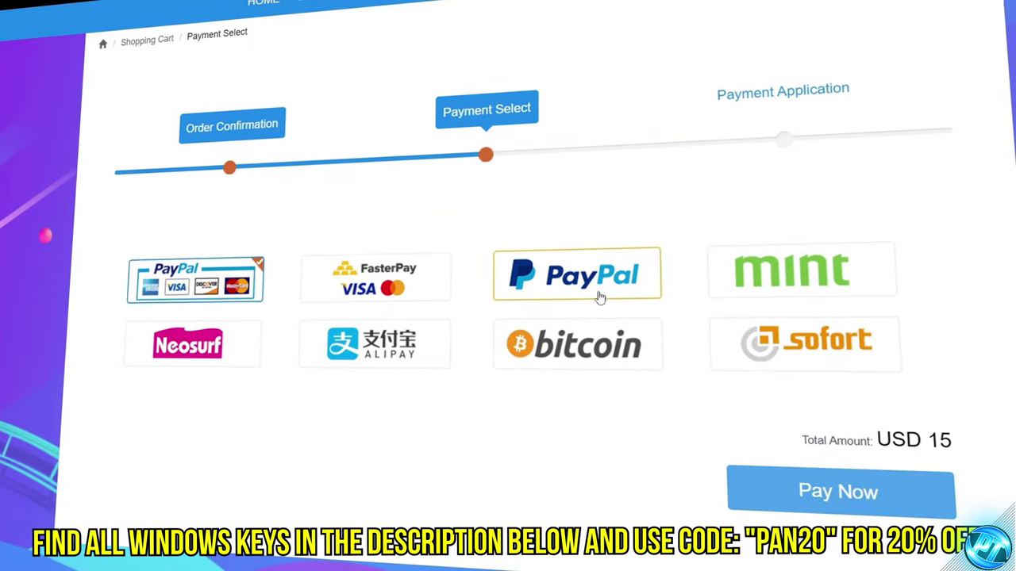
{"action": "left_click", "coordinate": [822, 487]}
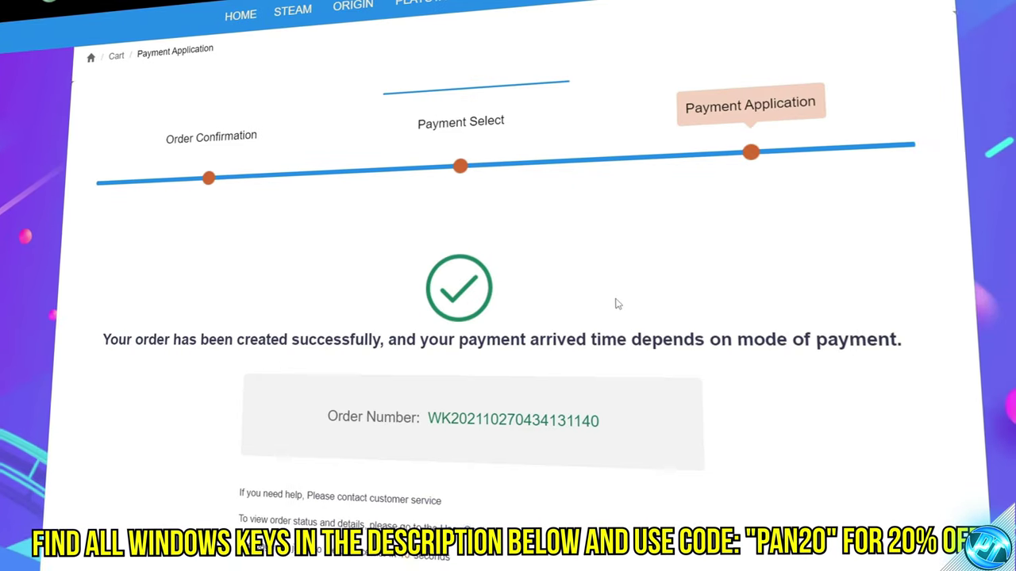
Copy the delivered Windows 10 Pro product key.
{"action": "left_click_drag", "start_coordinate": [755, 310], "coordinate": [522, 311]}
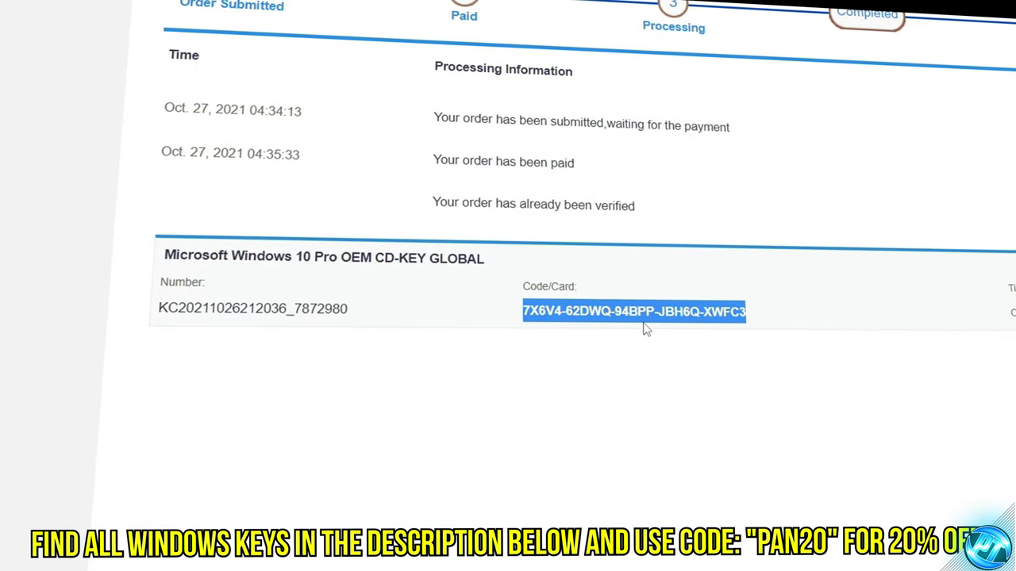
{"action": "right_click", "coordinate": [691, 317]}
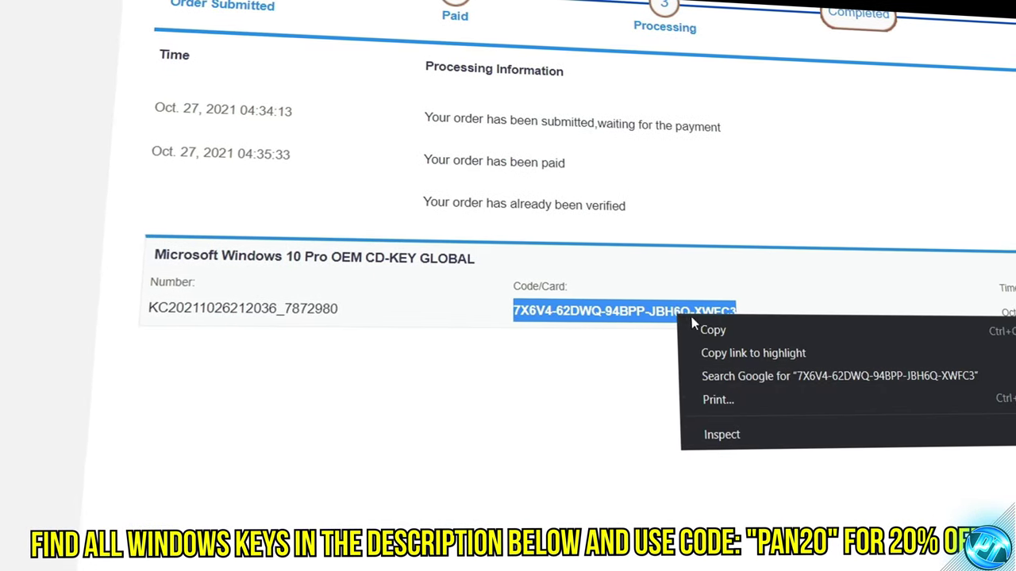
{"action": "left_click", "coordinate": [706, 329]}
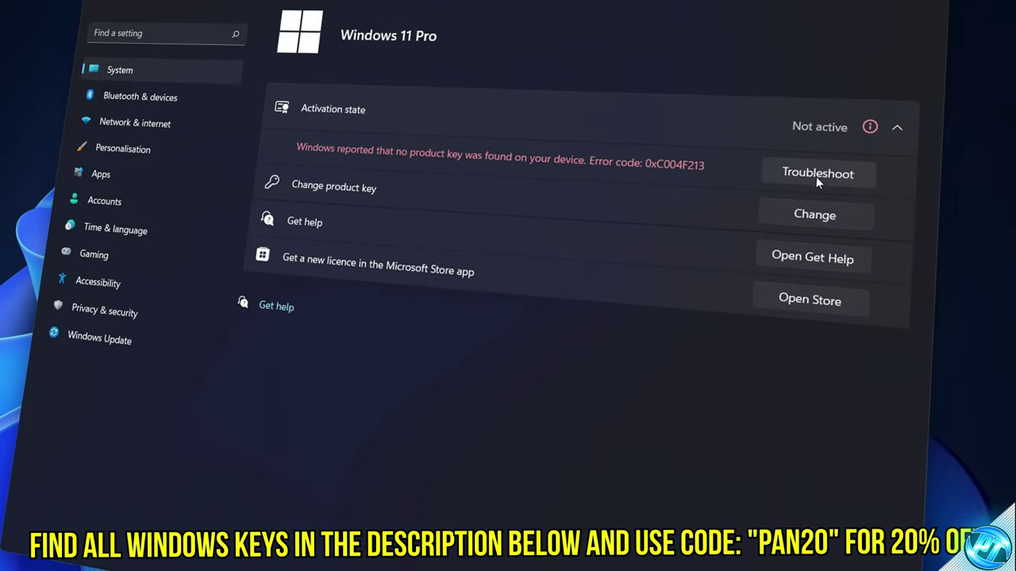
Paste the purchased key into Change product key and activate Windows.
{"action": "left_click", "coordinate": [809, 211]}
{"action": "right_click", "coordinate": [321, 307]}
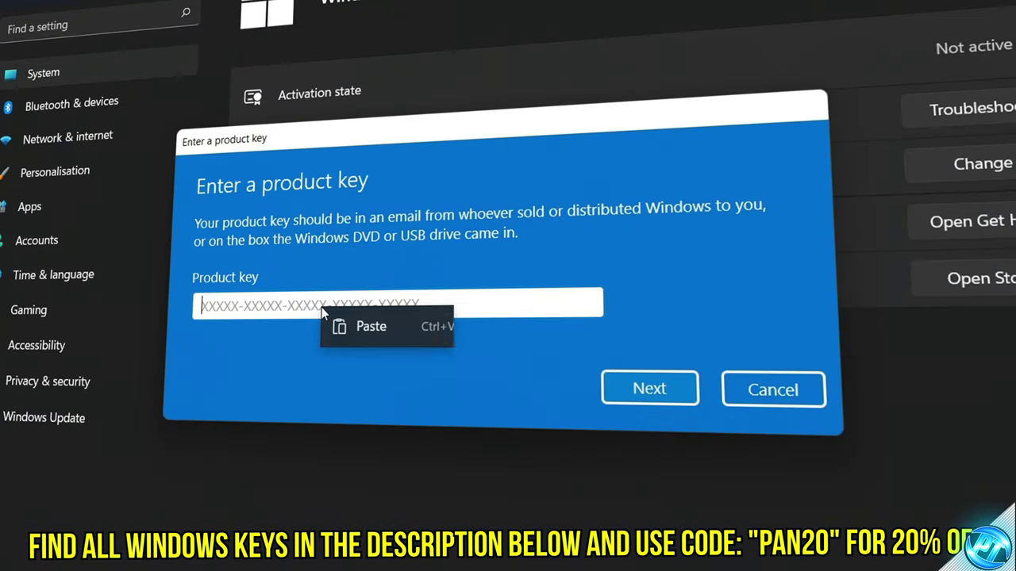
{"action": "left_click", "coordinate": [361, 327]}
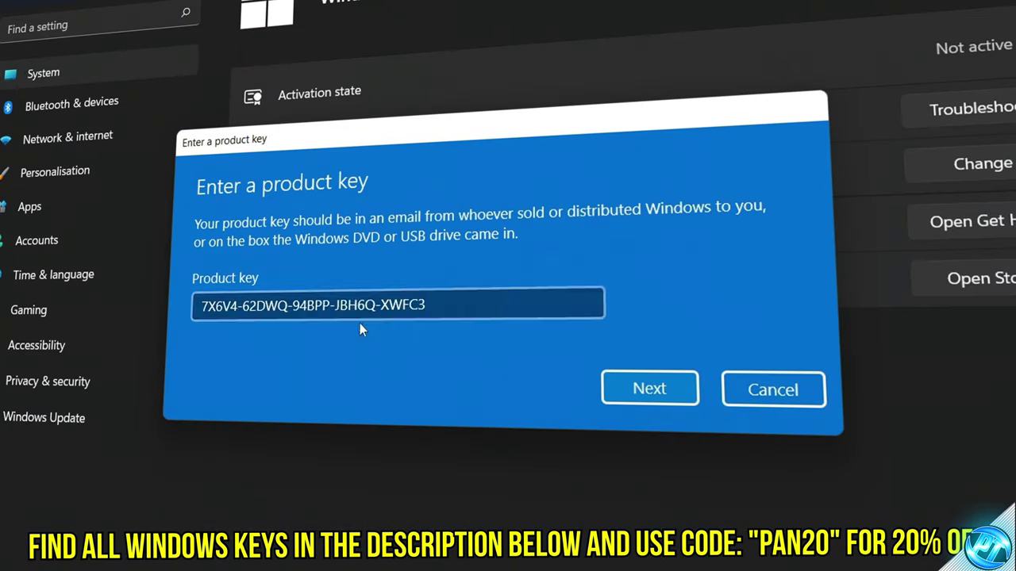
{"action": "left_click", "coordinate": [688, 383]}
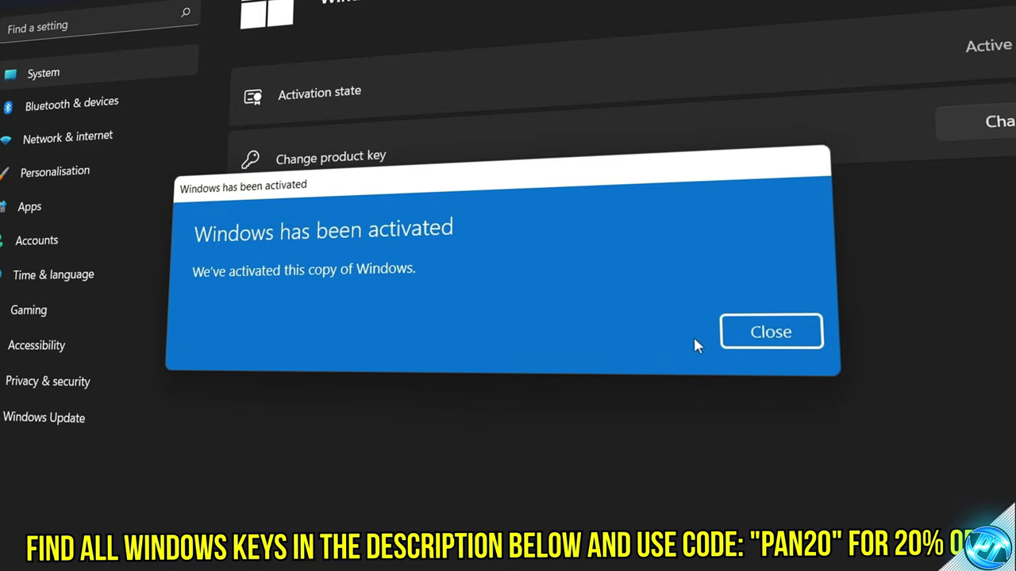
{"action": "left_click", "coordinate": [762, 338]}
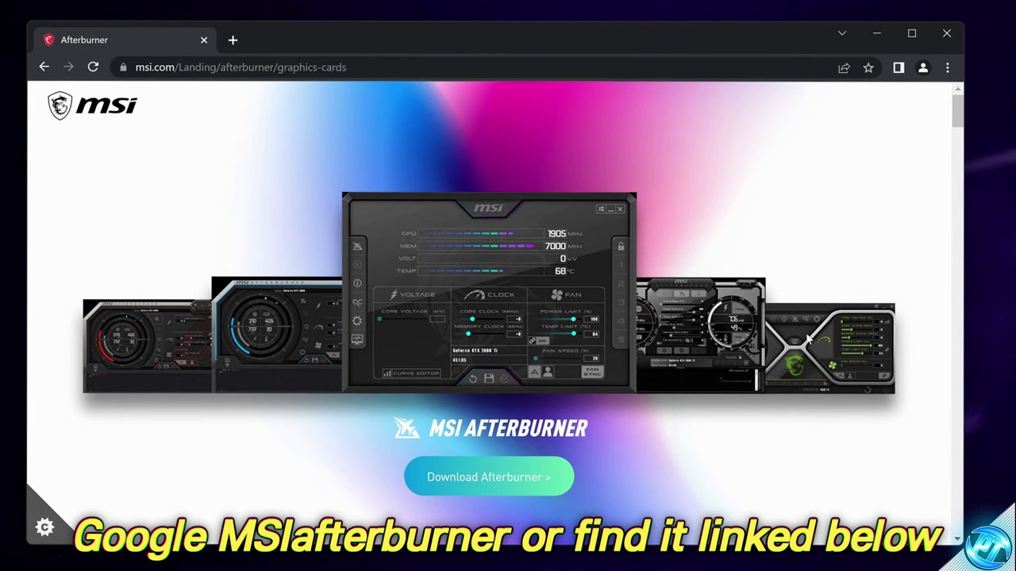
Download MSIAfterburnerSetup.zip in Chrome and open it in the archive manager.
{"action": "left_click", "coordinate": [497, 481]}
{"action": "left_click", "coordinate": [196, 527]}
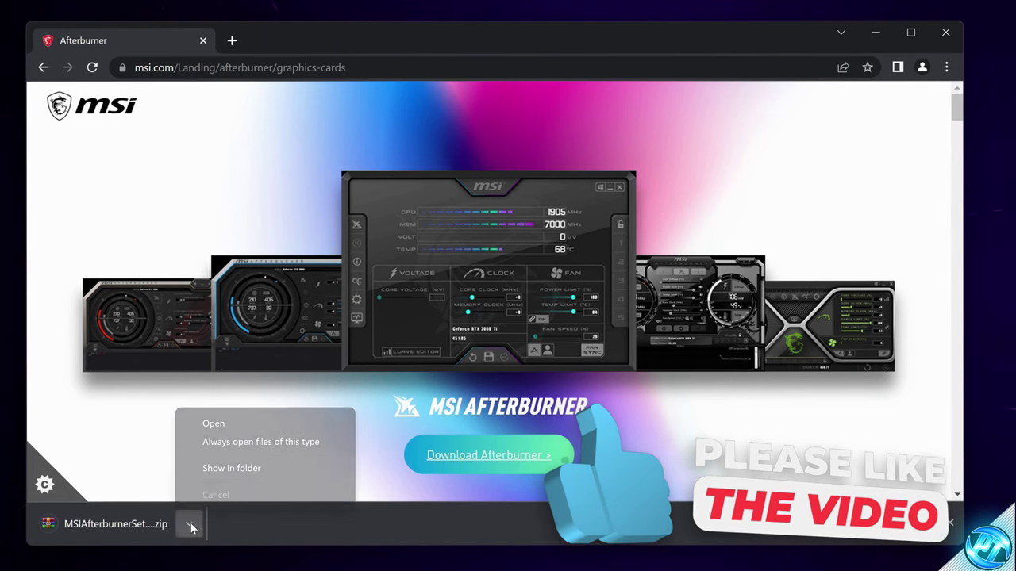
{"action": "left_click", "coordinate": [201, 422]}
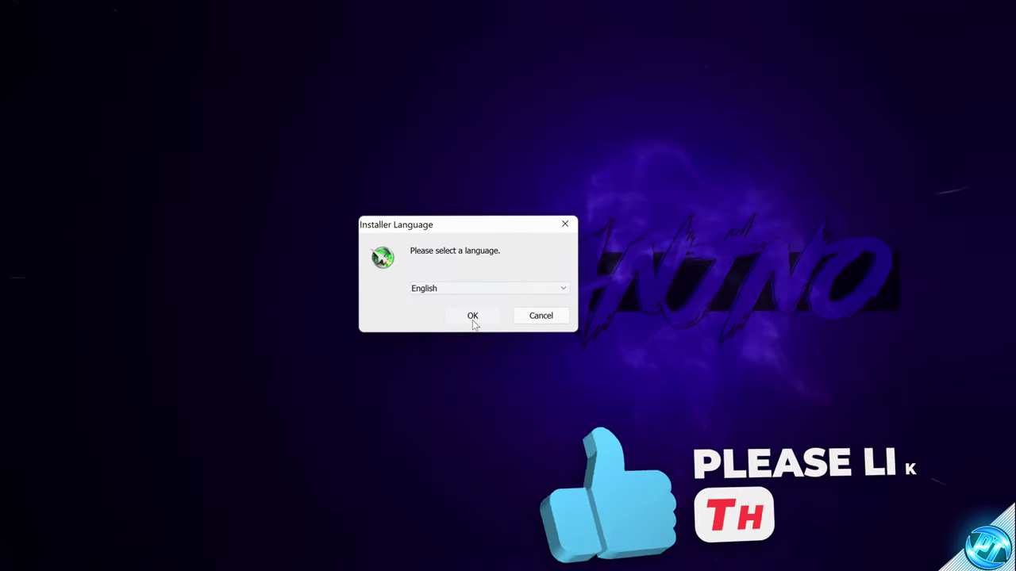
Install MSI Afterburner 4.6.4 with RivaTuner Statistics Server into the default Program Files folder.
{"action": "left_click", "coordinate": [472, 315]}
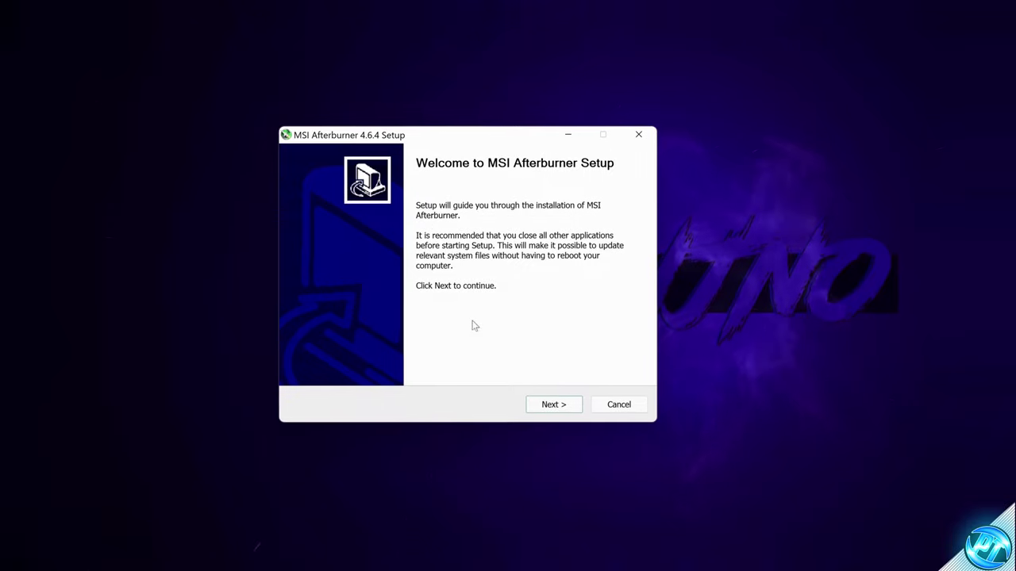
{"action": "left_click", "coordinate": [554, 406]}
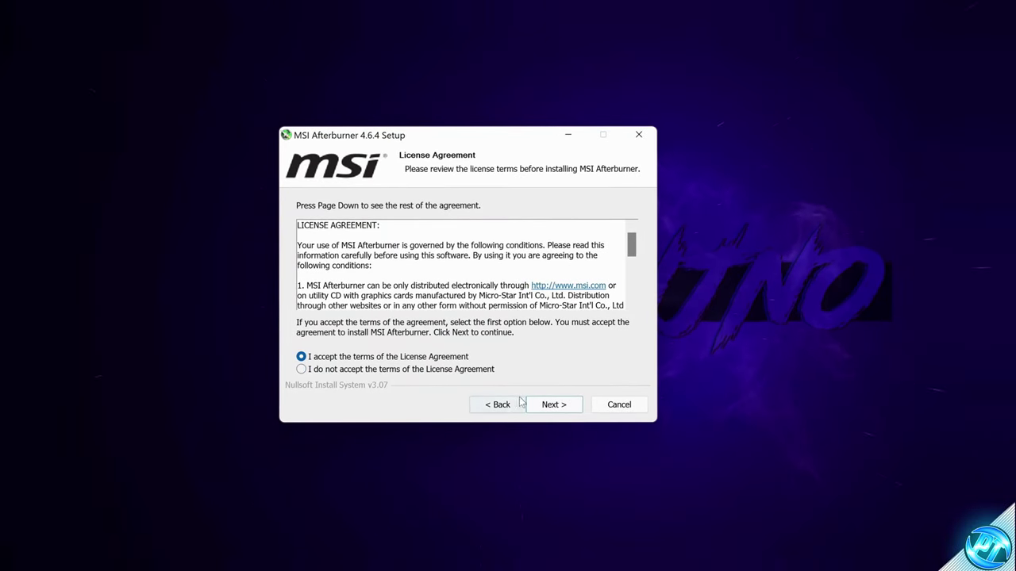
{"action": "left_click", "coordinate": [553, 405]}
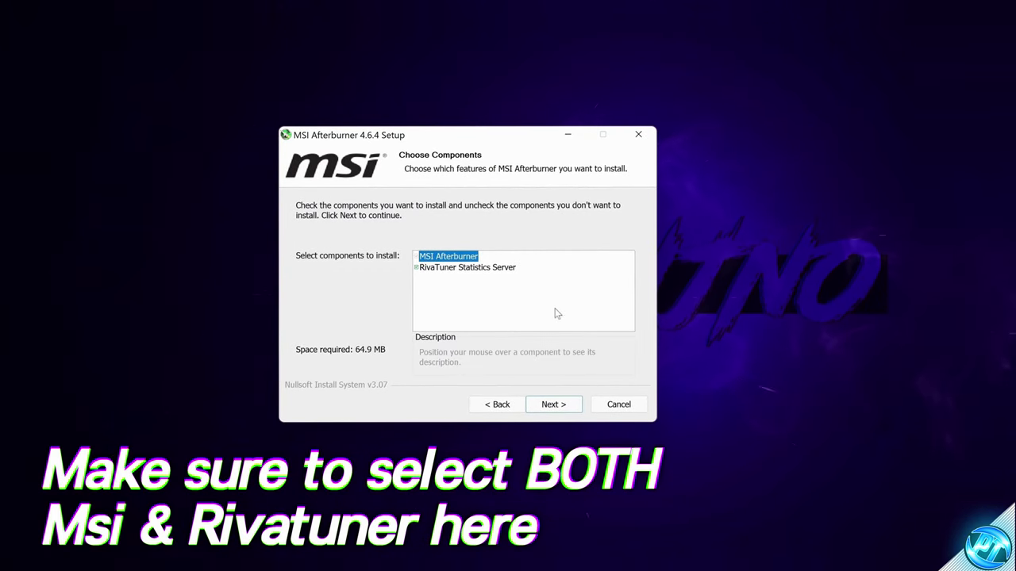
{"action": "left_click", "coordinate": [556, 406]}
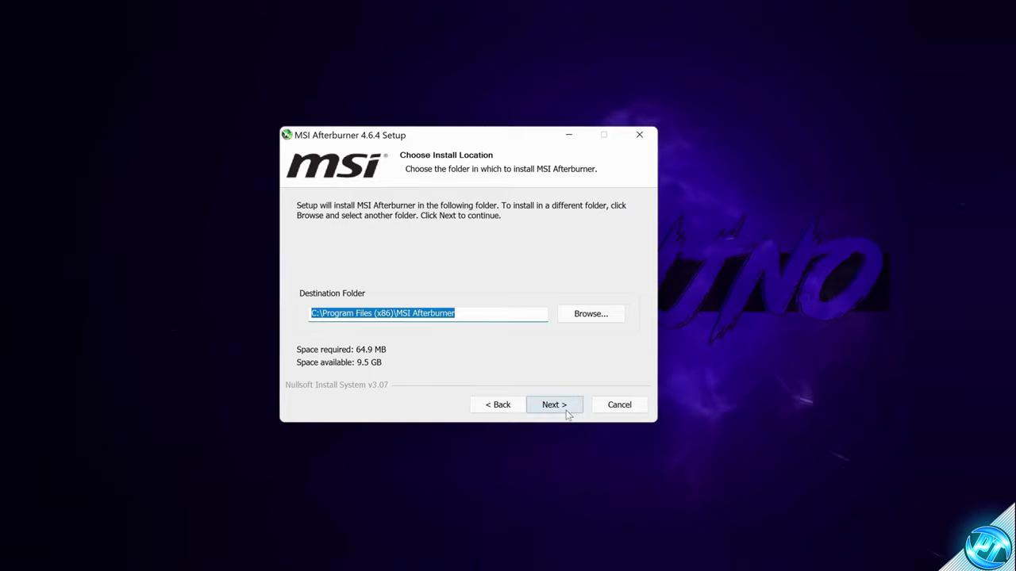
{"action": "left_click", "coordinate": [567, 409]}
{"action": "left_click", "coordinate": [565, 407]}
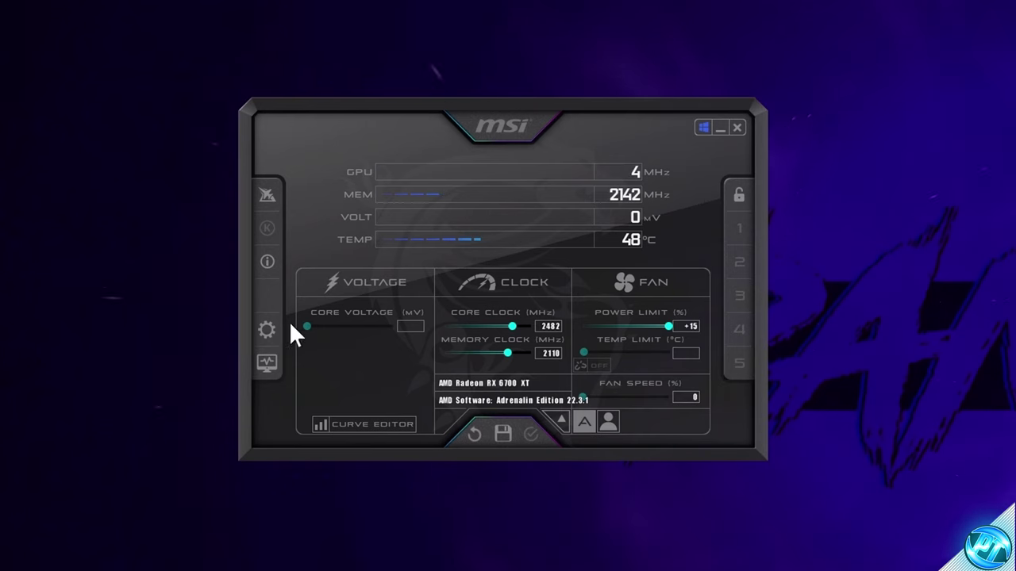
Set '/' as the Toggle On-Screen Display hotkey, then view the Monitoring tab.
{"action": "left_click", "coordinate": [267, 329]}
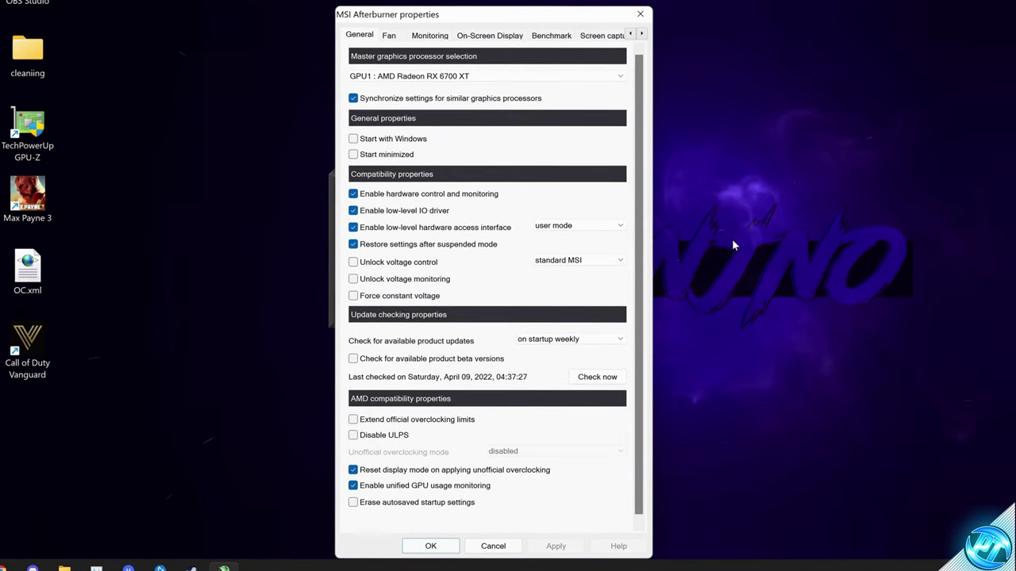
{"action": "left_click", "coordinate": [476, 36]}
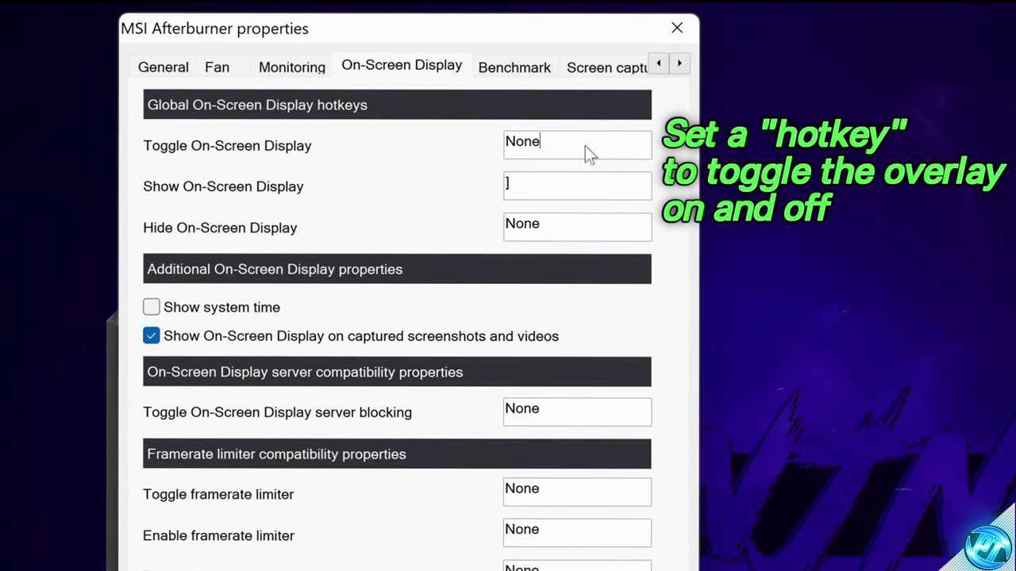
{"action": "left_click", "coordinate": [584, 146]}
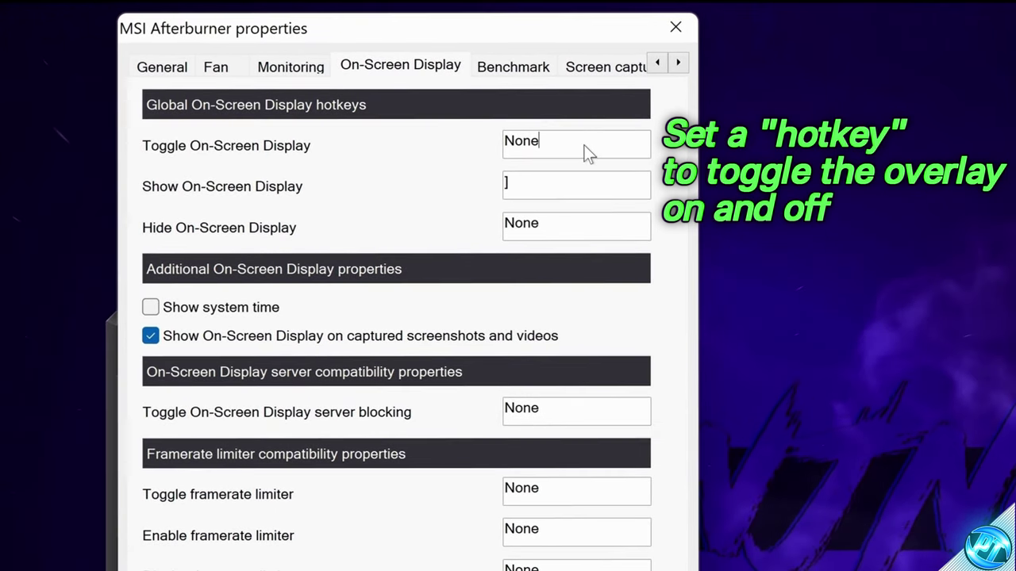
{"action": "key", "text": "slash"}
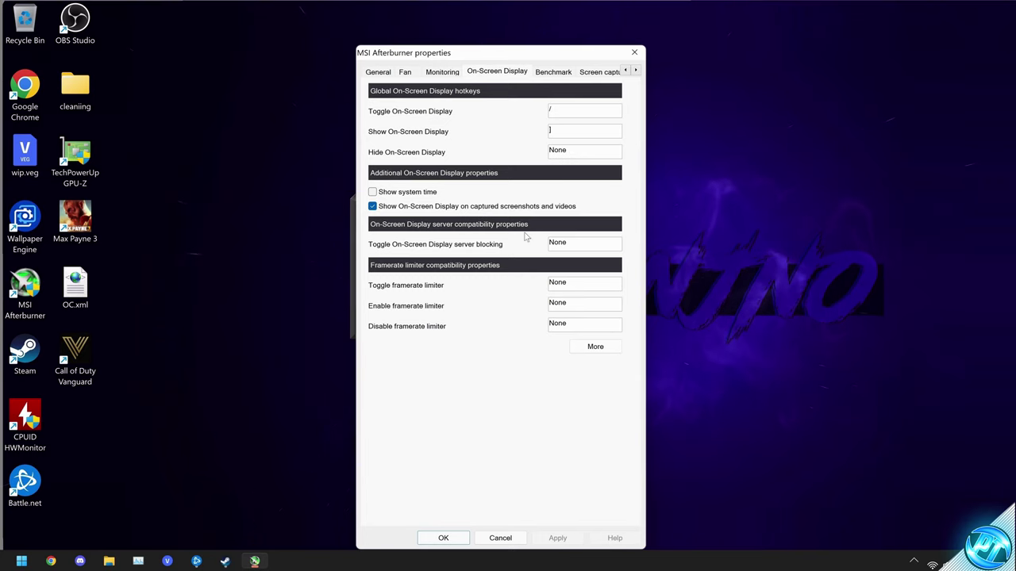
{"action": "left_click", "coordinate": [444, 73]}
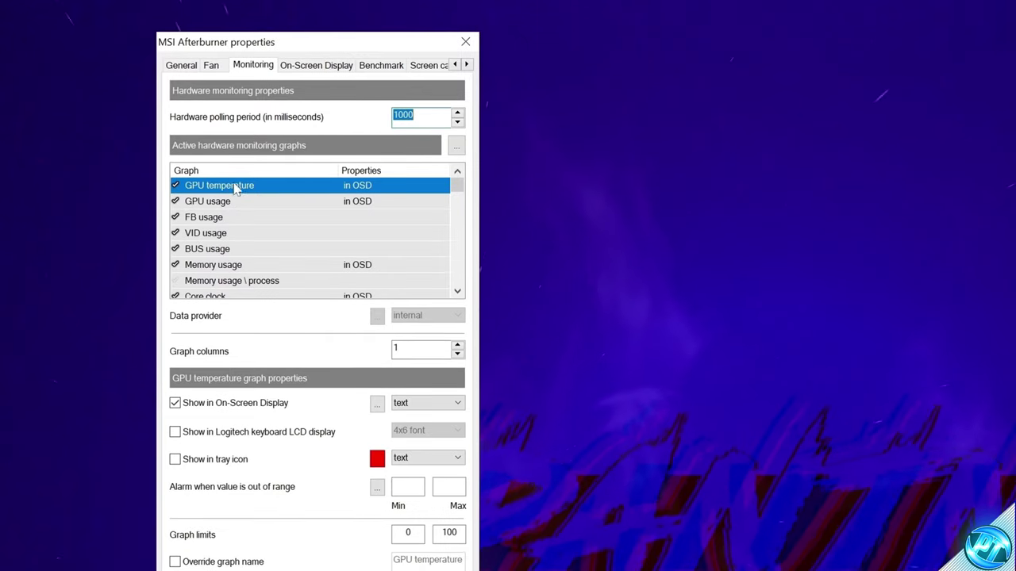
Adjust the OSD checkboxes for GPU temperature and GPU usage, then select Memory usage.
{"action": "mouse_move", "coordinate": [210, 194]}
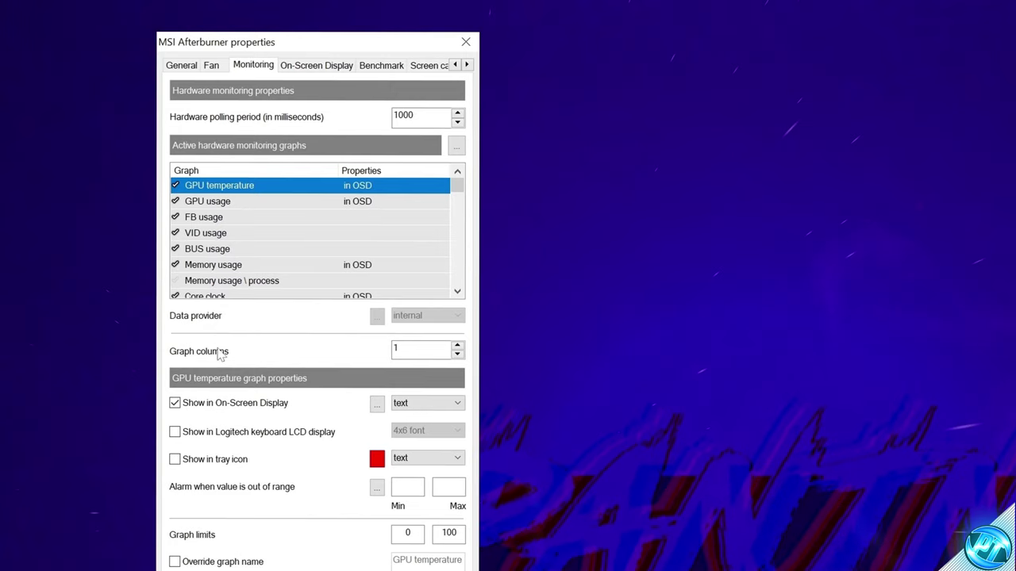
{"action": "left_click", "coordinate": [176, 405]}
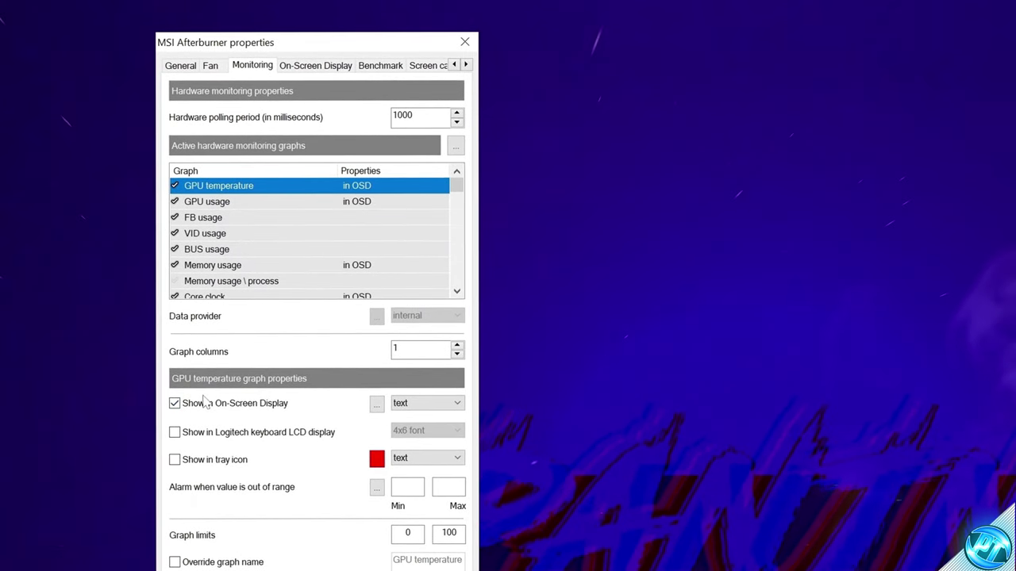
{"action": "left_click", "coordinate": [219, 203]}
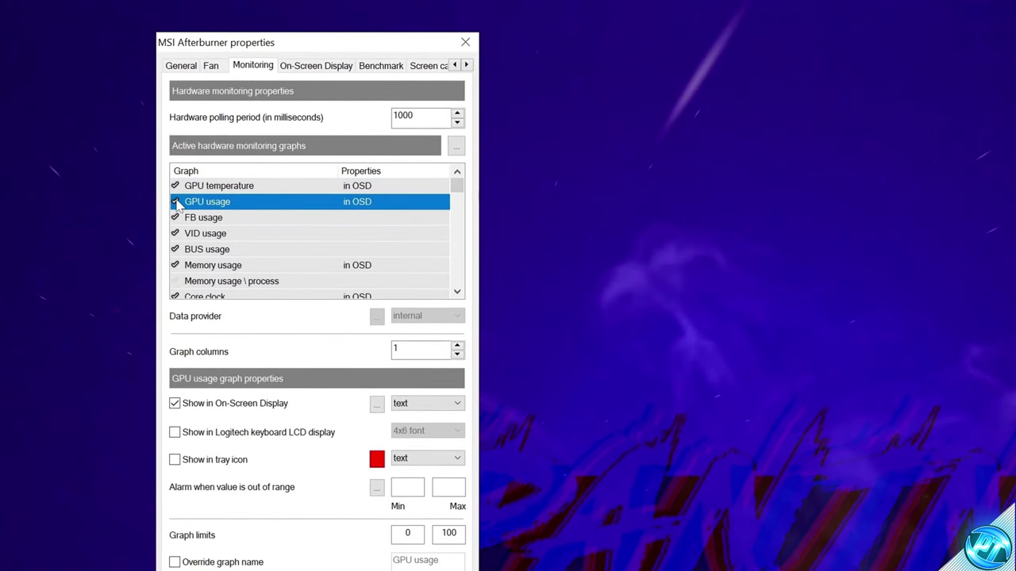
{"action": "left_click", "coordinate": [193, 404]}
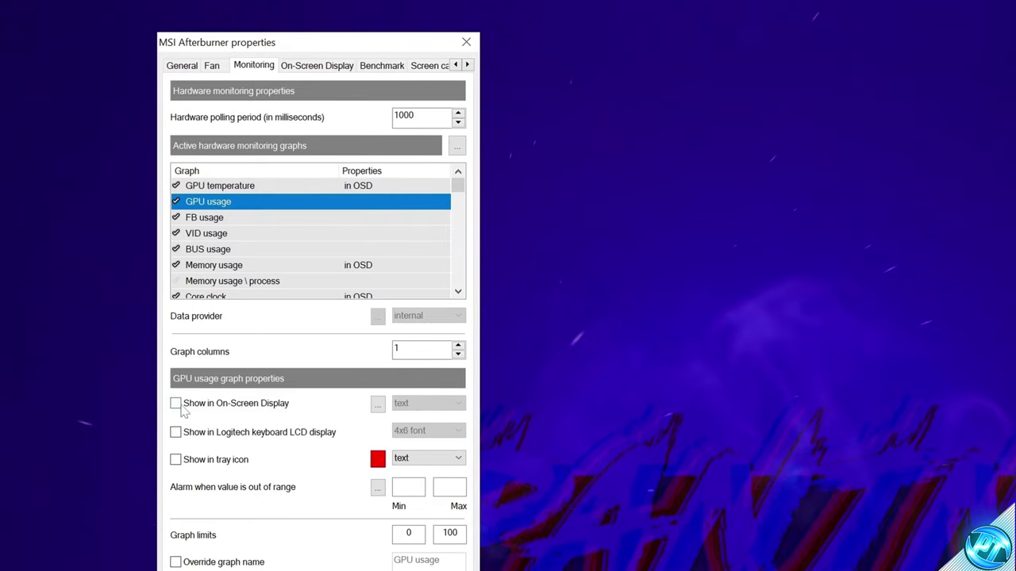
{"action": "left_click", "coordinate": [192, 404]}
{"action": "left_click", "coordinate": [285, 265]}
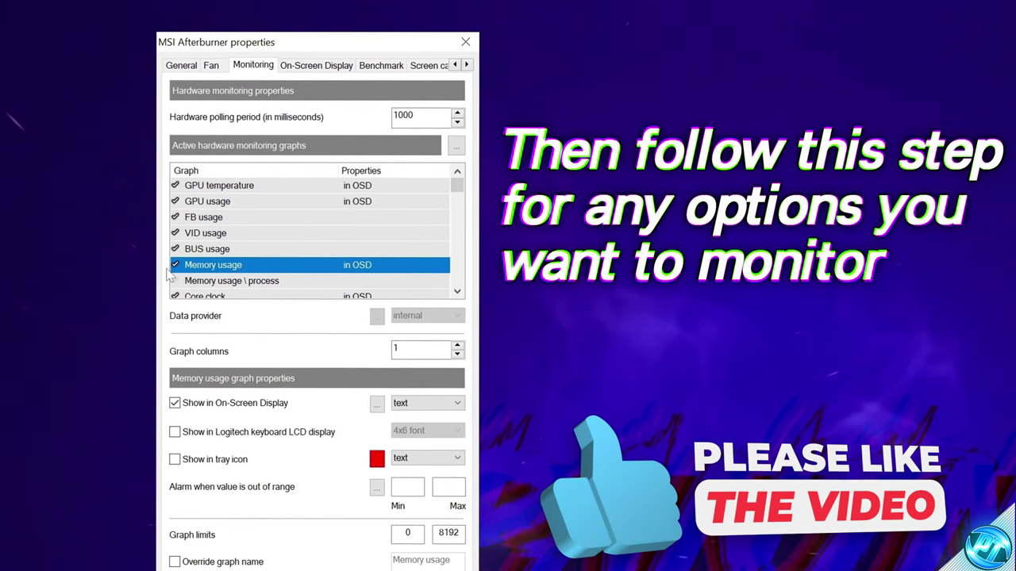
Show Memory usage, Memory clock and Power in the on-screen display.
{"action": "left_click", "coordinate": [193, 404]}
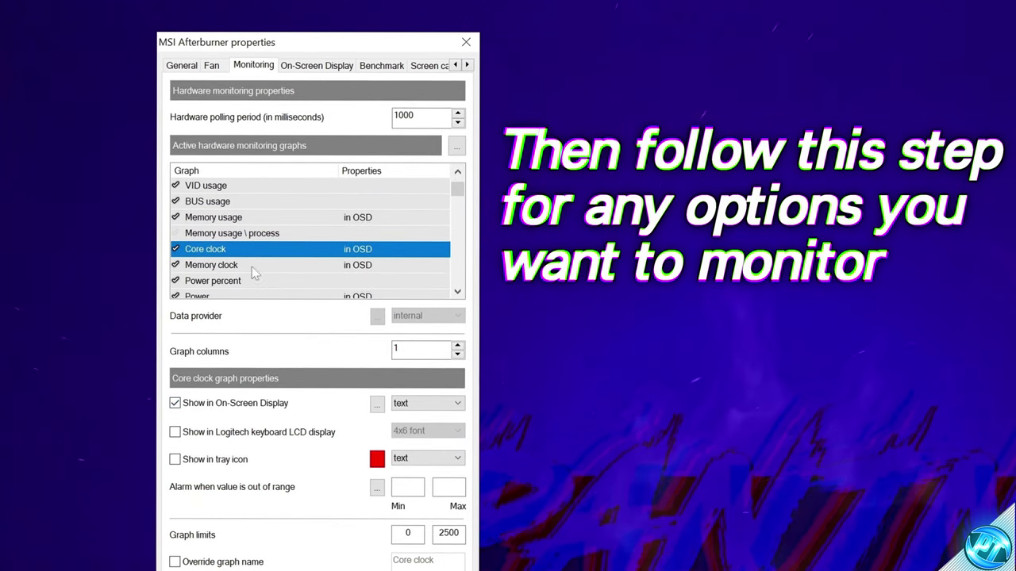
{"action": "left_click", "coordinate": [254, 267]}
{"action": "scroll", "coordinate": [256, 261], "scroll_direction": "down", "scroll_amount": 1}
{"action": "left_click", "coordinate": [267, 253]}
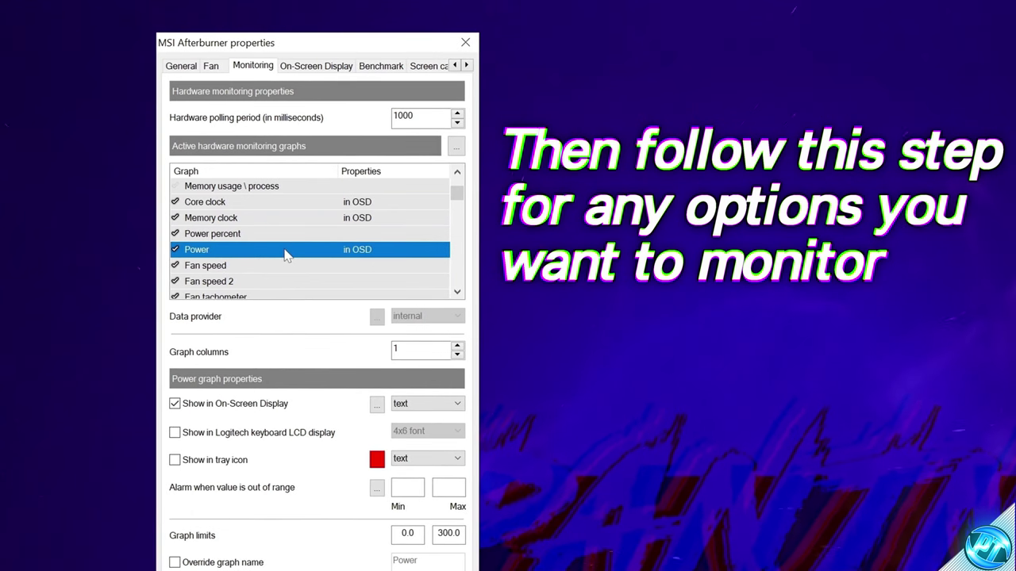
{"action": "scroll", "coordinate": [288, 238], "scroll_direction": "down", "scroll_amount": 5}
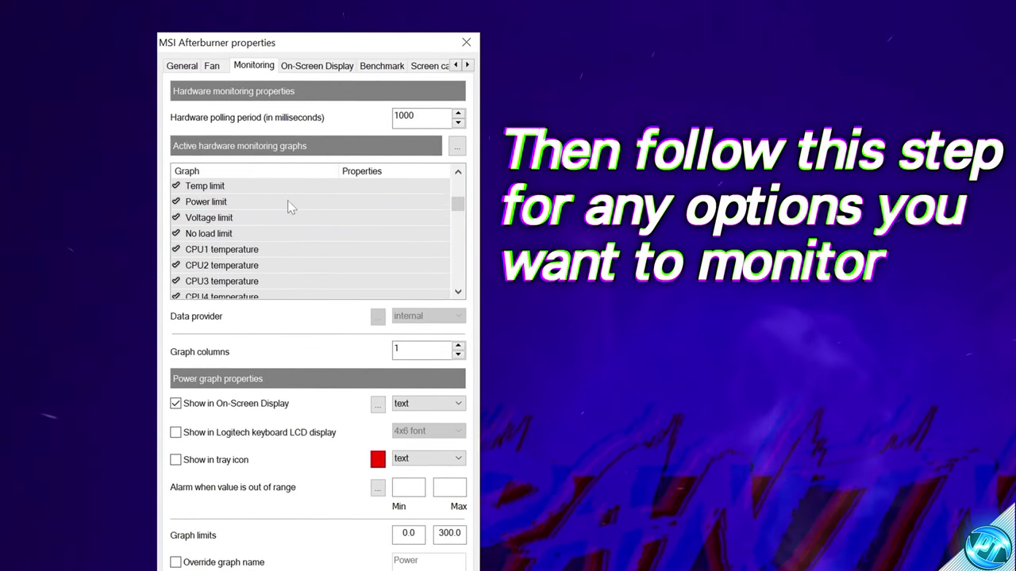
Add CPU1 temperature, overall CPU temperature and CPU1 usage graphs to the on-screen display.
{"action": "left_click", "coordinate": [264, 208]}
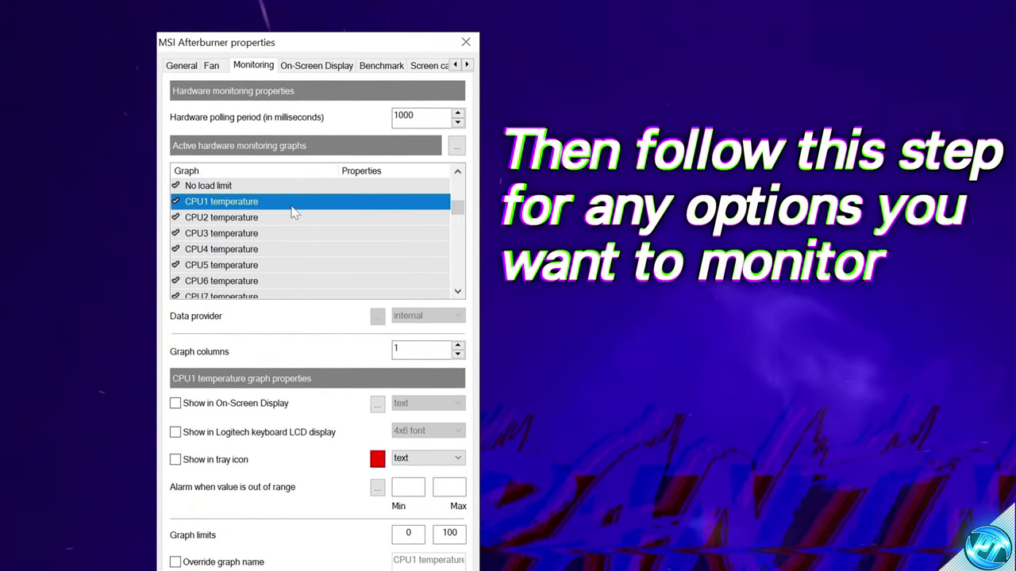
{"action": "scroll", "coordinate": [294, 234], "scroll_direction": "down", "scroll_amount": 1}
{"action": "scroll", "coordinate": [276, 238], "scroll_direction": "up", "scroll_amount": 1}
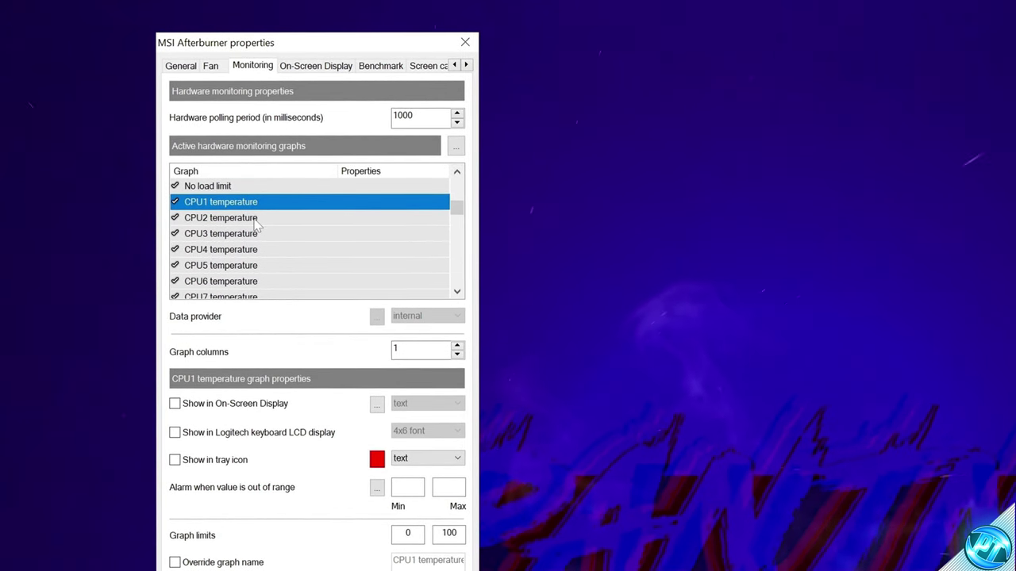
{"action": "scroll", "coordinate": [267, 208], "scroll_direction": "down", "scroll_amount": 3}
{"action": "left_click", "coordinate": [213, 250]}
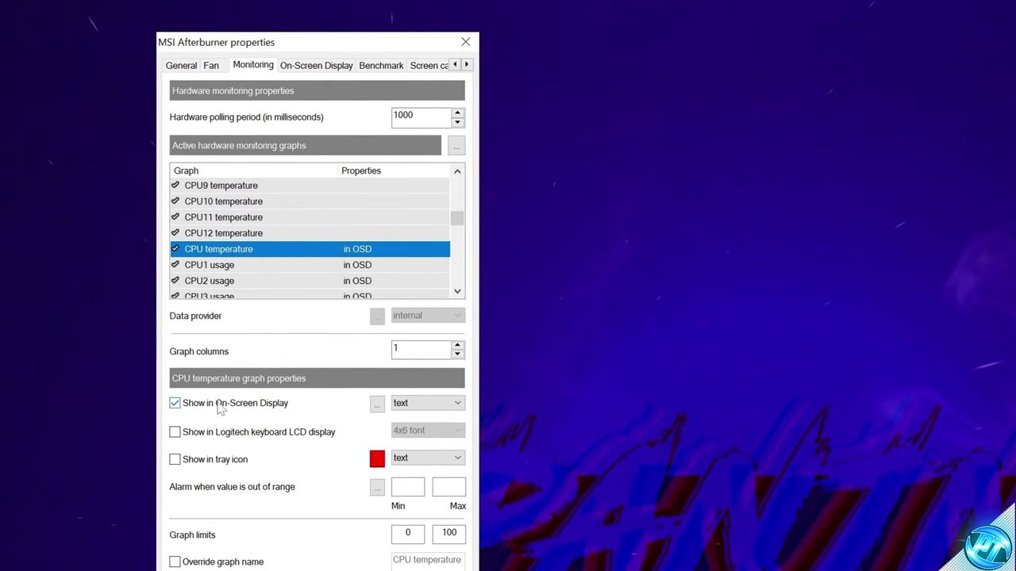
{"action": "scroll", "coordinate": [258, 269], "scroll_direction": "down", "scroll_amount": 1}
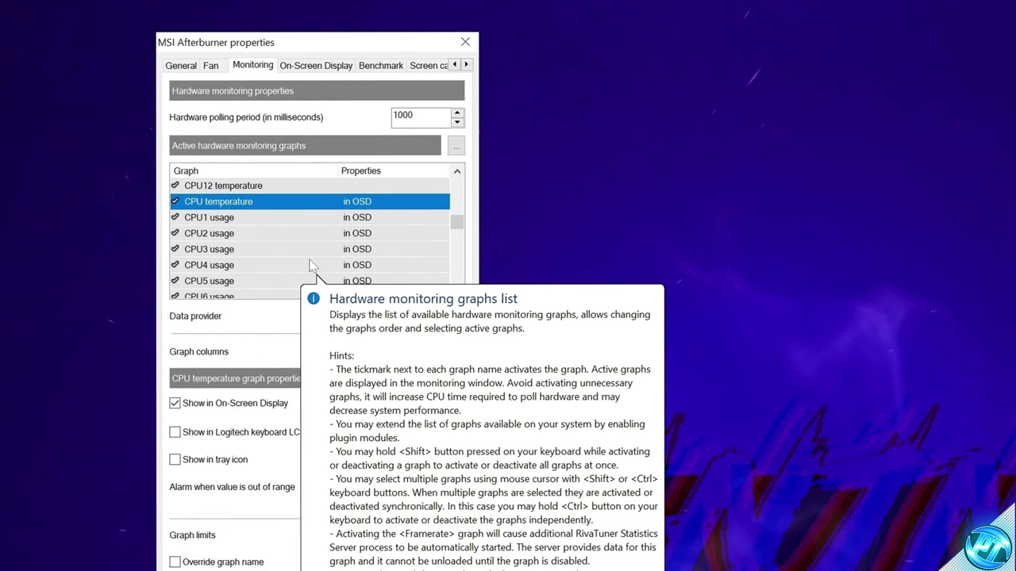
{"action": "left_click", "coordinate": [206, 220]}
{"action": "scroll", "coordinate": [241, 230], "scroll_direction": "down", "scroll_amount": 2}
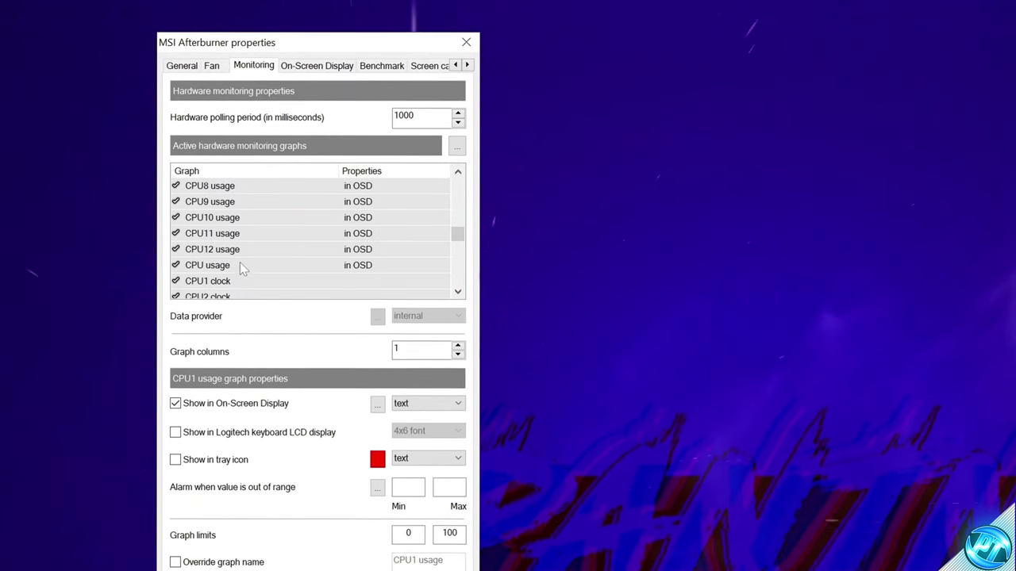
{"action": "scroll", "coordinate": [241, 268], "scroll_direction": "up", "scroll_amount": 2}
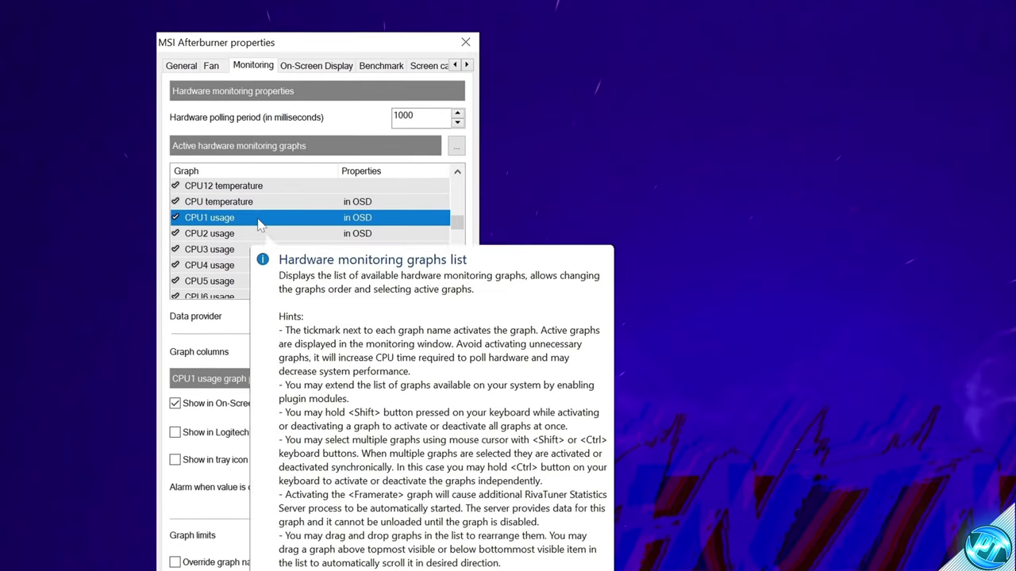
{"action": "scroll", "coordinate": [270, 242], "scroll_direction": "down", "scroll_amount": 4}
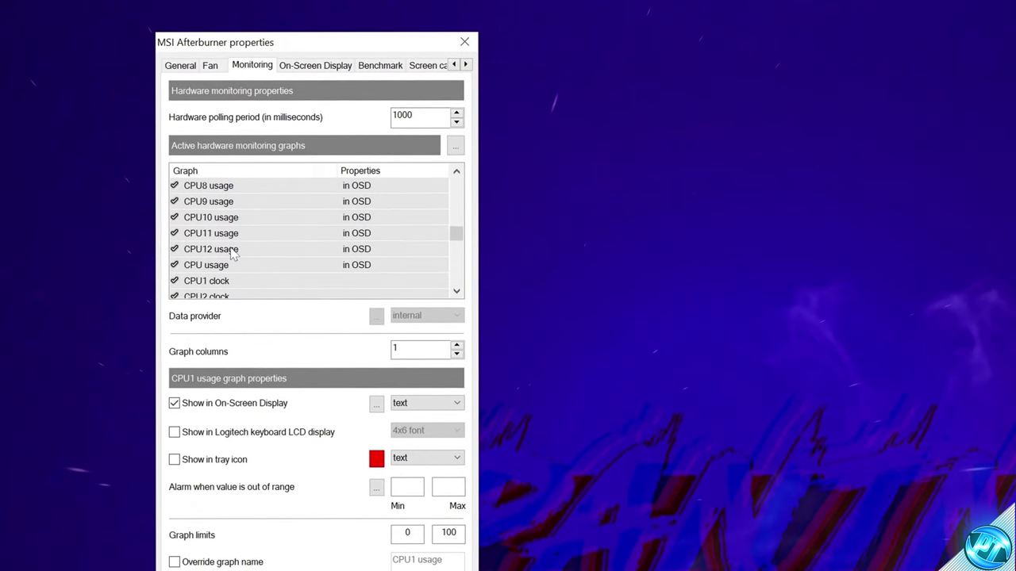
Show CPU8–CPU12 usage and overall CPU usage in the on-screen display.
{"action": "left_click", "coordinate": [233, 253], "text": "shift"}
{"action": "scroll", "coordinate": [270, 263], "scroll_direction": "up", "scroll_amount": 1}
{"action": "scroll", "coordinate": [256, 230], "scroll_direction": "down", "scroll_amount": 1}
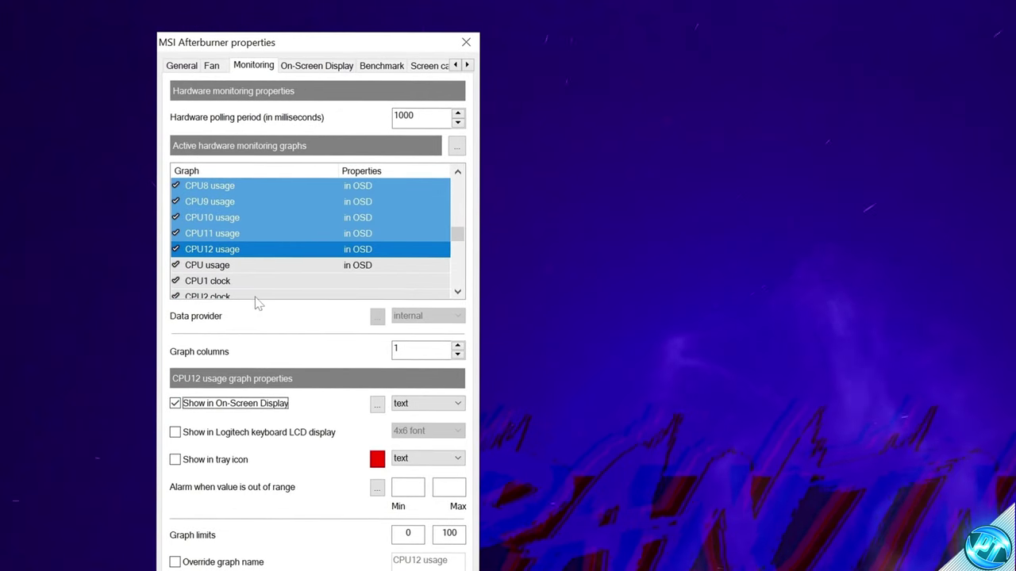
{"action": "left_click", "coordinate": [222, 265]}
{"action": "scroll", "coordinate": [222, 238], "scroll_direction": "down", "scroll_amount": 1}
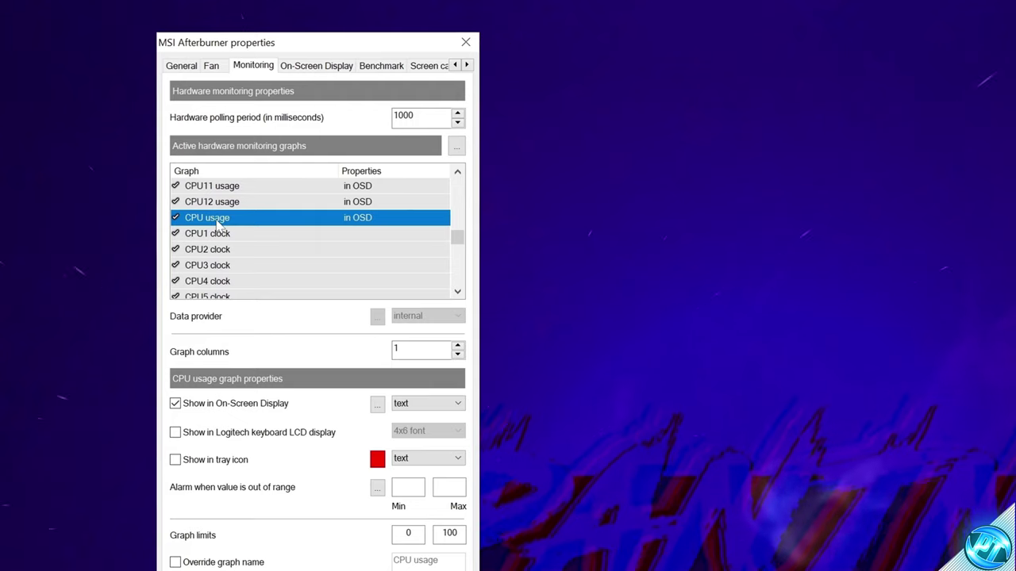
{"action": "scroll", "coordinate": [247, 234], "scroll_direction": "down", "scroll_amount": 10}
Add CPU power and RAM usage to the on-screen display.
{"action": "left_click", "coordinate": [207, 250]}
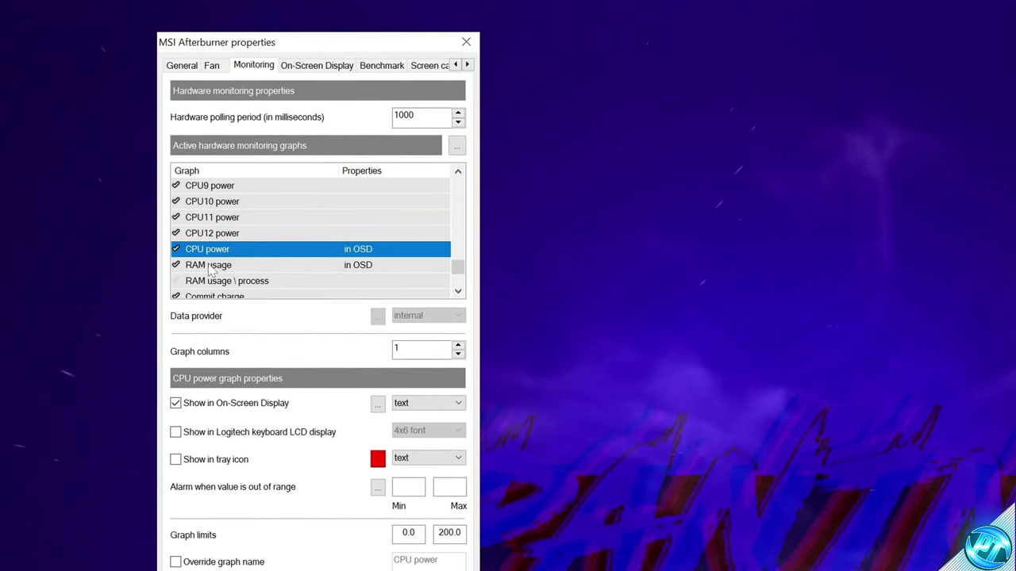
{"action": "left_click", "coordinate": [208, 265]}
{"action": "scroll", "coordinate": [230, 238], "scroll_direction": "down", "scroll_amount": 1}
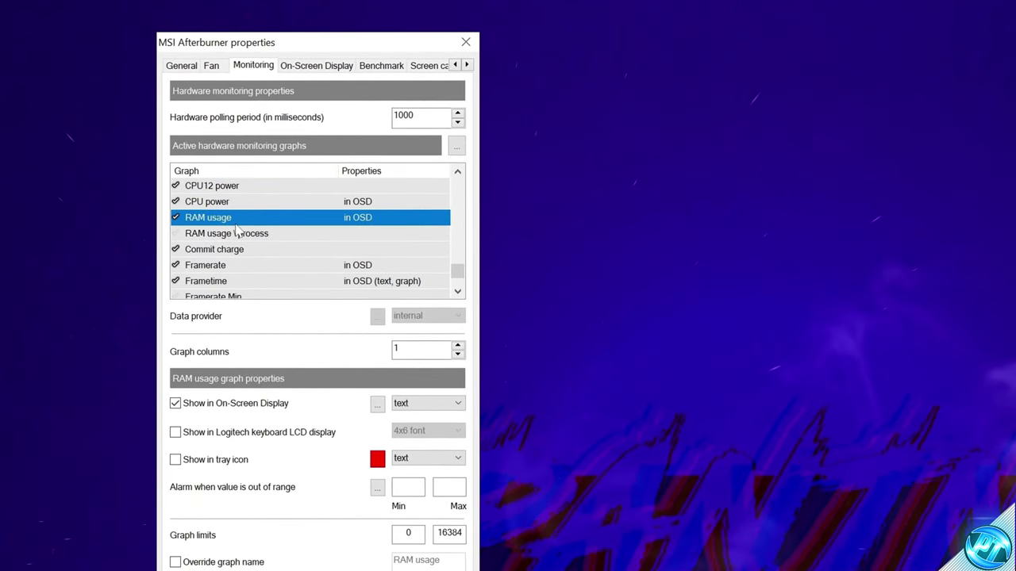
{"action": "scroll", "coordinate": [242, 228], "scroll_direction": "down", "scroll_amount": 1}
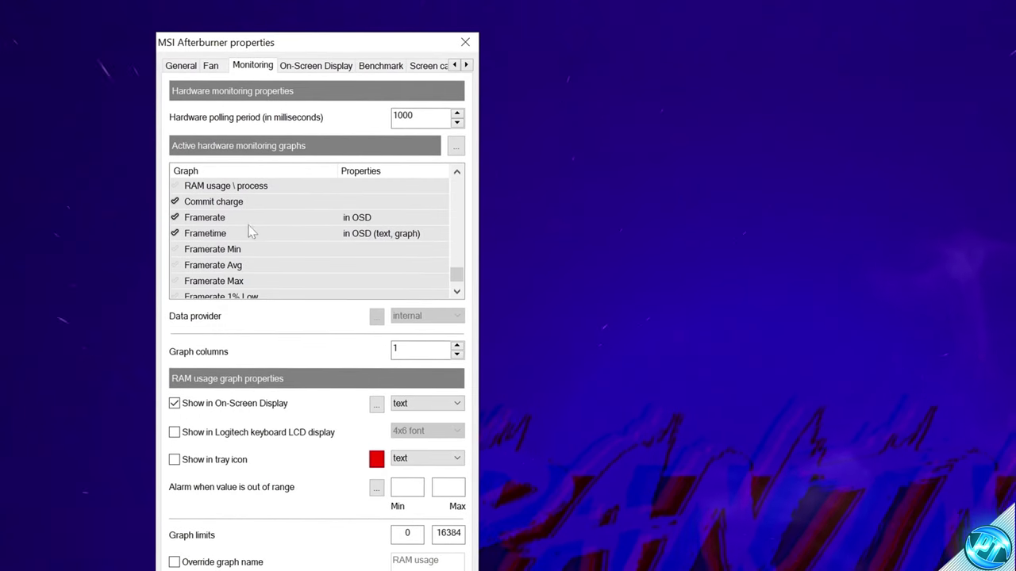
Show Framerate and Frametime in the on-screen display.
{"action": "left_click", "coordinate": [248, 222]}
{"action": "left_click", "coordinate": [243, 230]}
{"action": "left_click", "coordinate": [243, 222]}
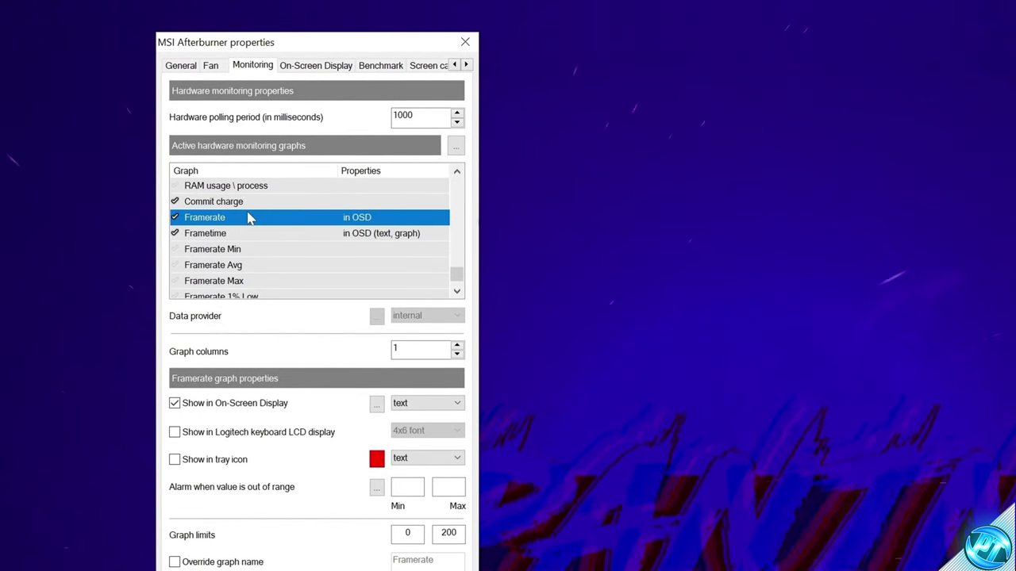
{"action": "left_click", "coordinate": [209, 237]}
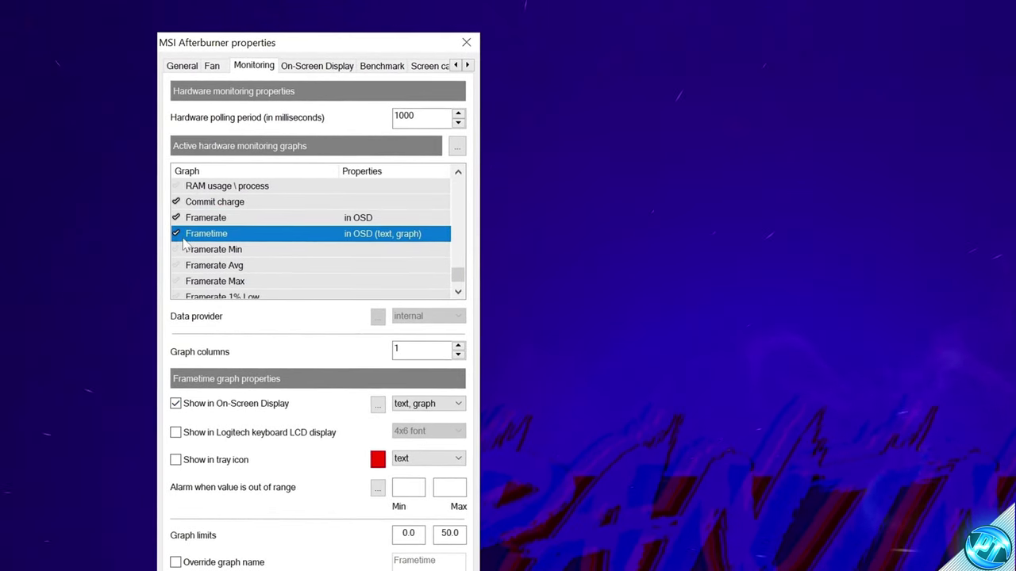
{"action": "left_click", "coordinate": [175, 404]}
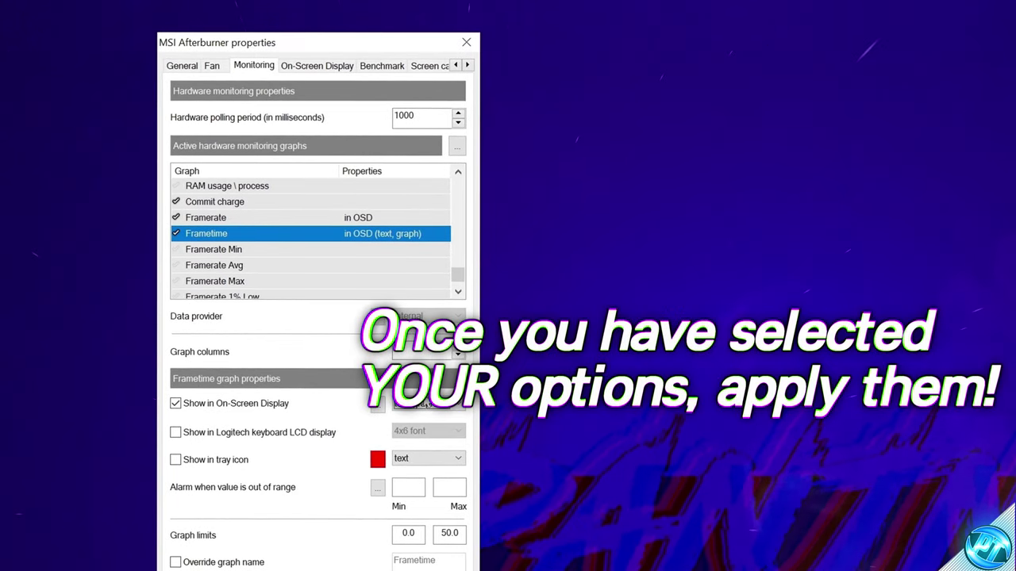
Apply Frametime as text and graph in the OSD, reorder it, and close properties with OK.
{"action": "scroll", "coordinate": [309, 238], "scroll_direction": "up", "scroll_amount": 1}
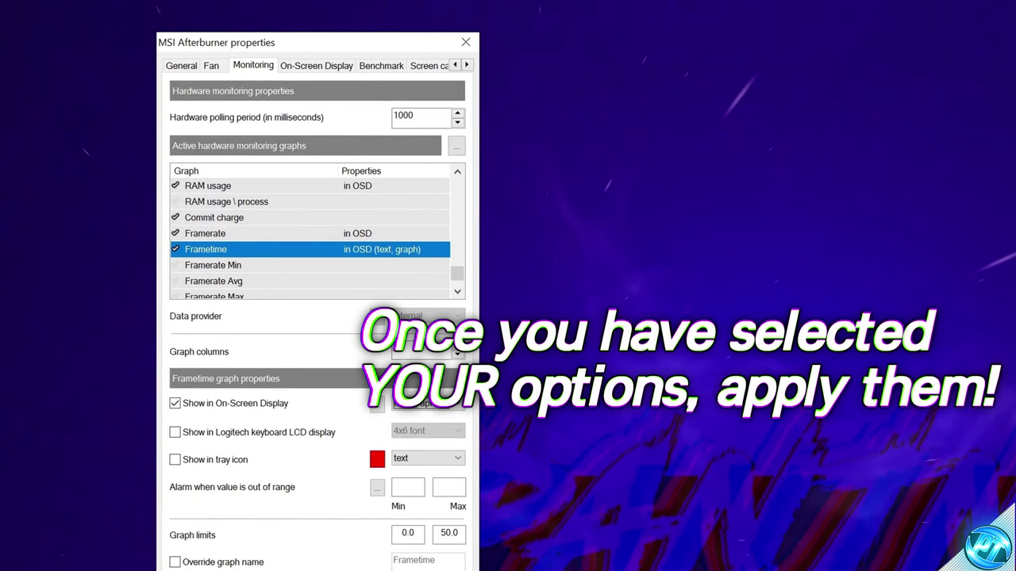
{"action": "key", "text": "Return"}
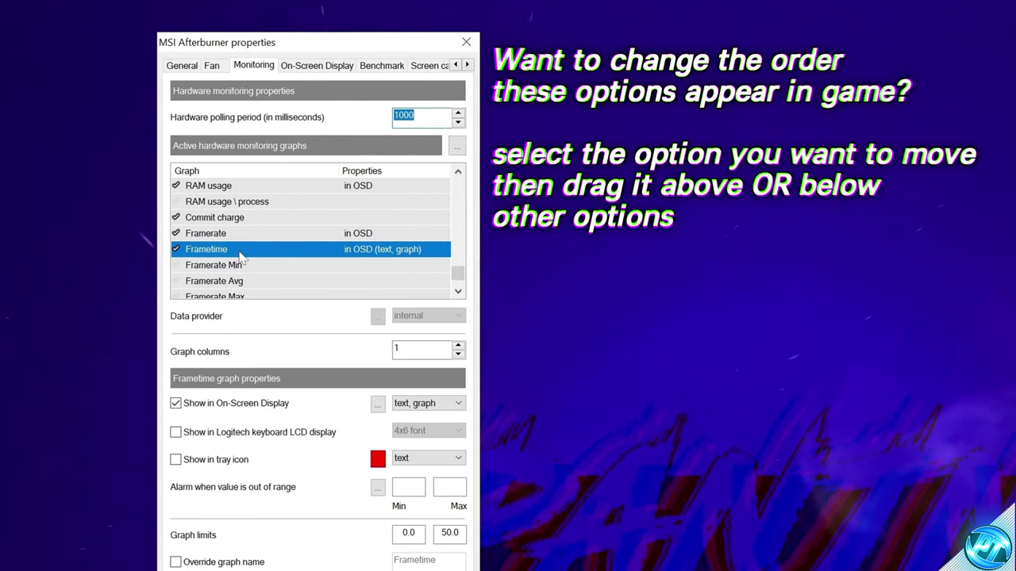
{"action": "left_click_drag", "start_coordinate": [219, 249], "coordinate": [238, 215]}
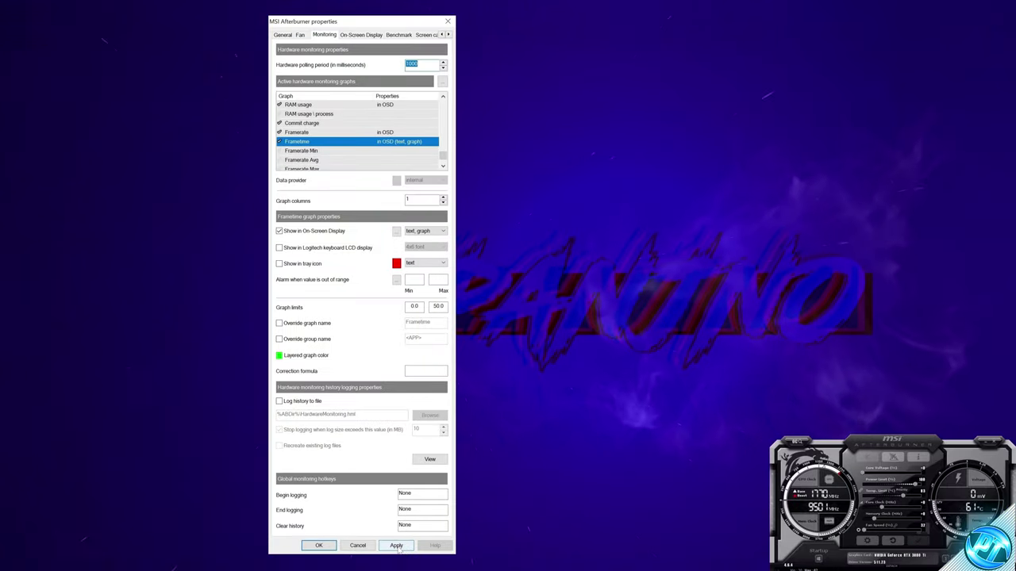
{"action": "left_click", "coordinate": [315, 548]}
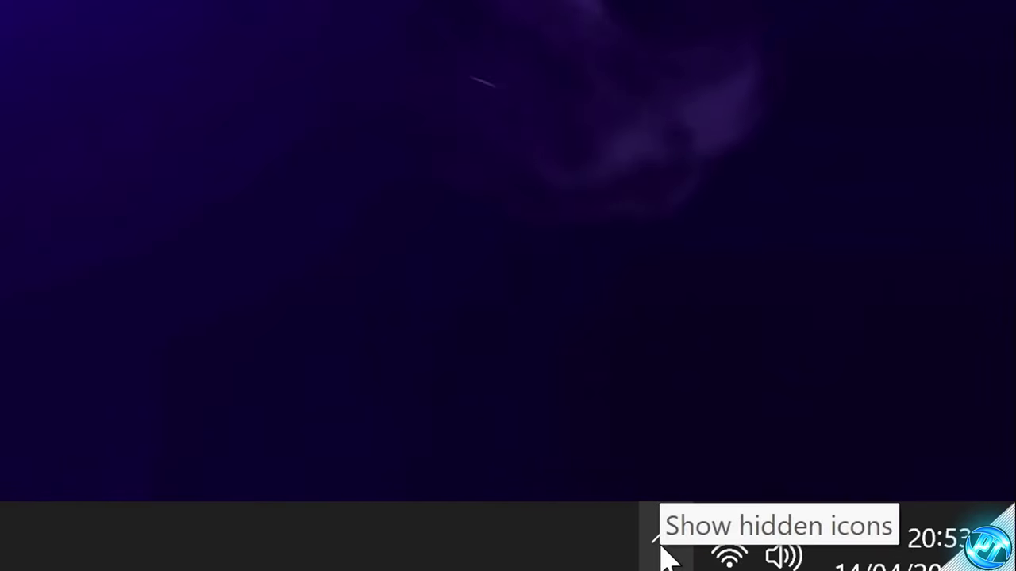
Open RivaTuner Statistics Server from the system tray and switch Show own statistics to ON.
{"action": "left_click", "coordinate": [913, 561]}
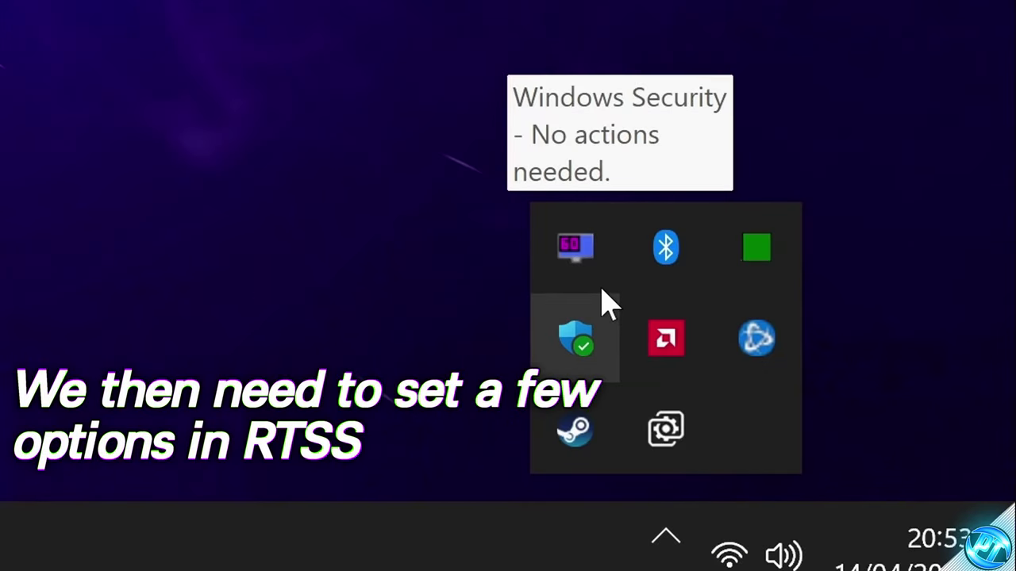
{"action": "left_click", "coordinate": [565, 266]}
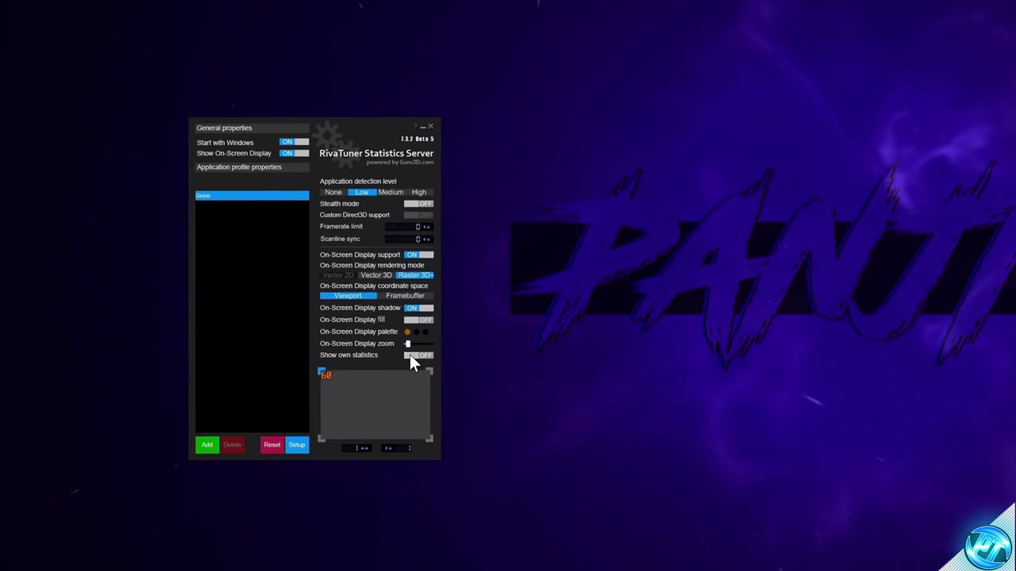
{"action": "left_click", "coordinate": [410, 355]}
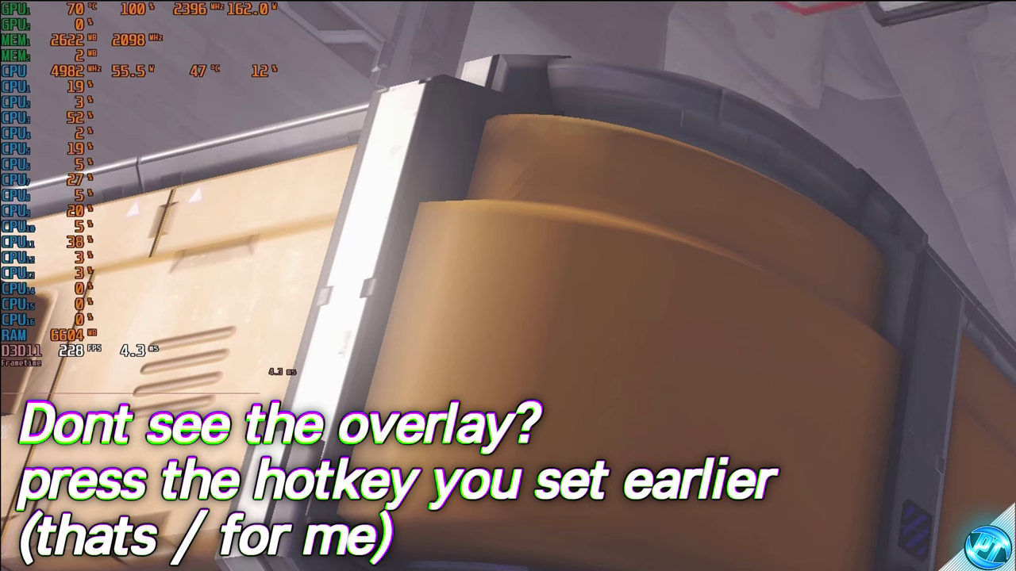
Toggle the overlay with the slash hotkey, play briefly, then put Overwatch into windowed mode.
{"action": "key", "text": "slash"}
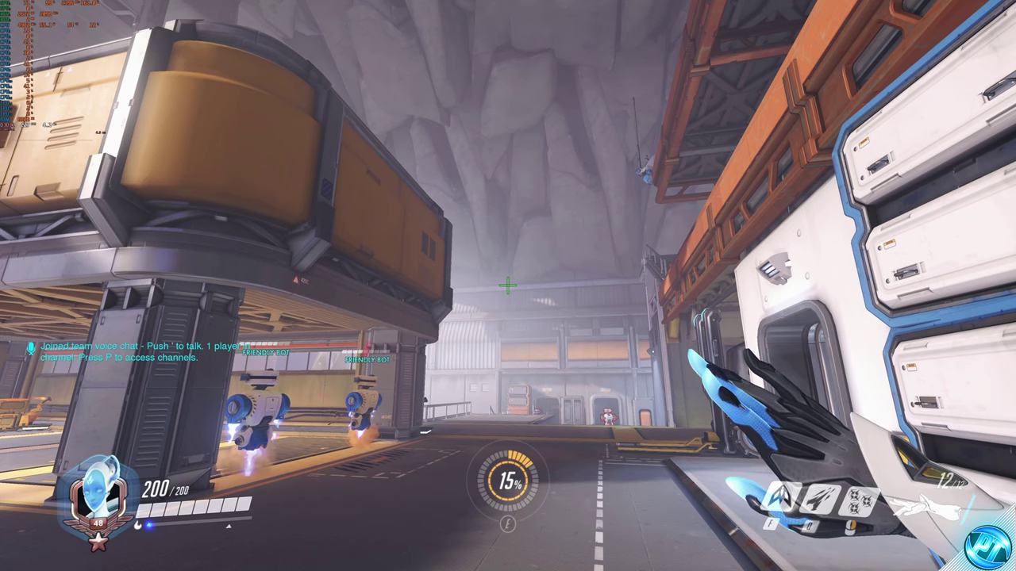
{"action": "key", "text": "w"}
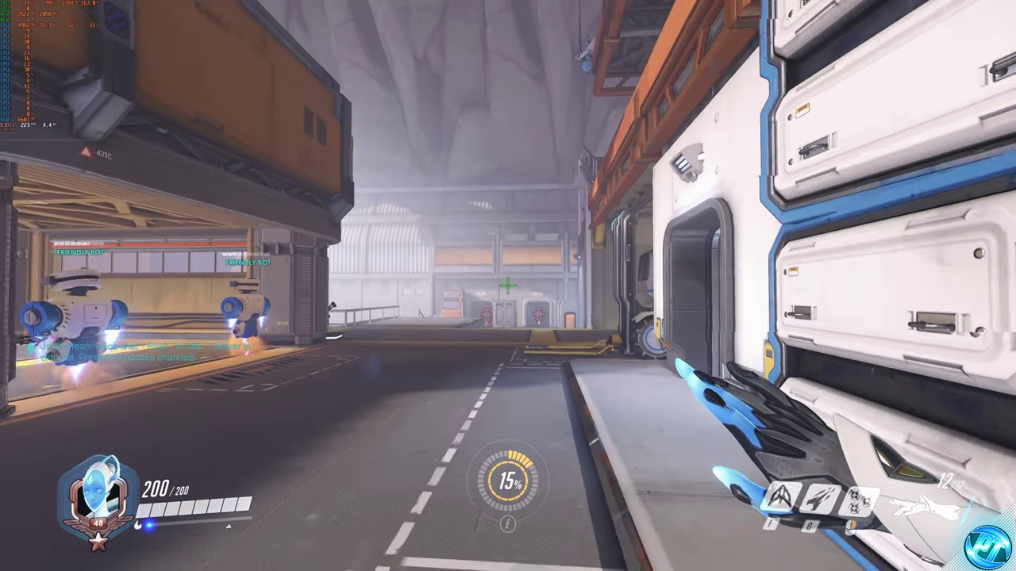
{"action": "key", "text": "w"}
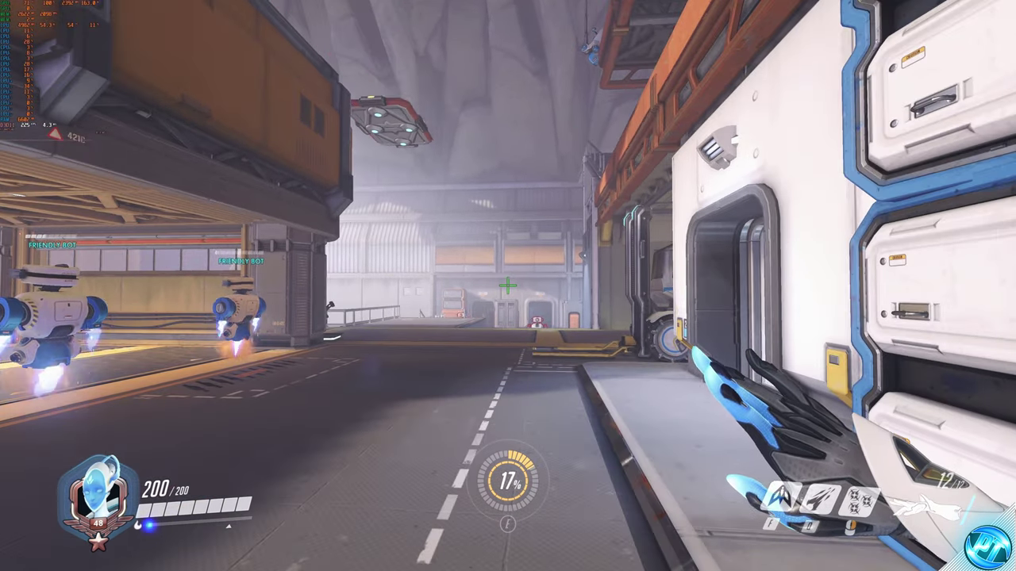
{"action": "left_click", "coordinate": [508, 286]}
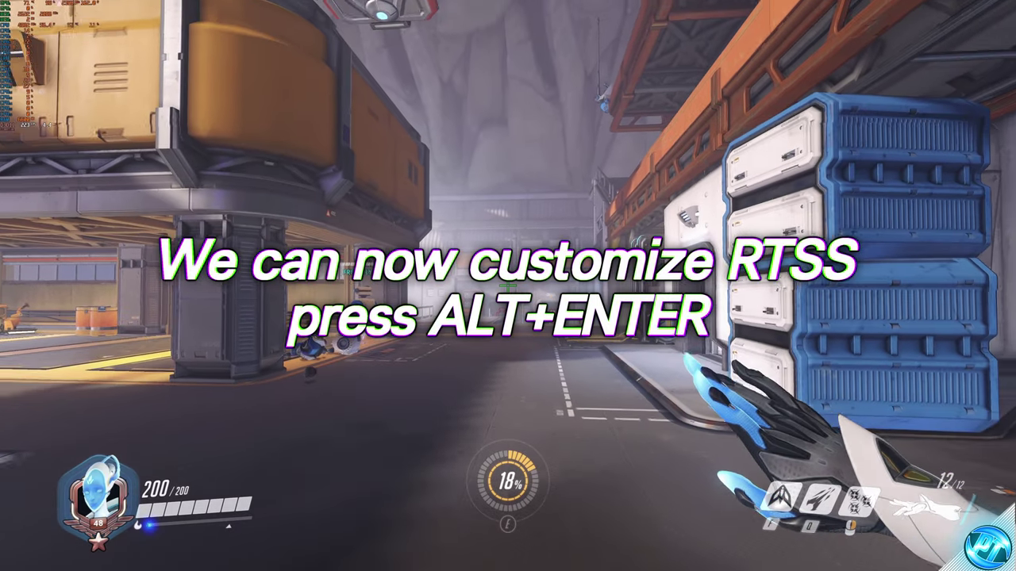
{"action": "key", "text": "alt+Return"}
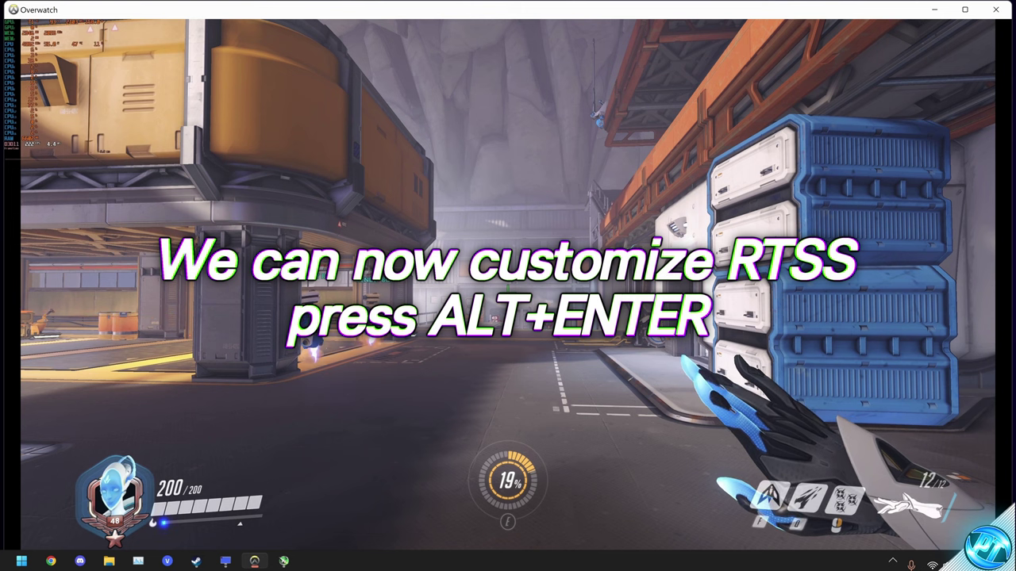
Bring up the RivaTuner Statistics Server window from the taskbar and move it up and right.
{"action": "key", "text": "super"}
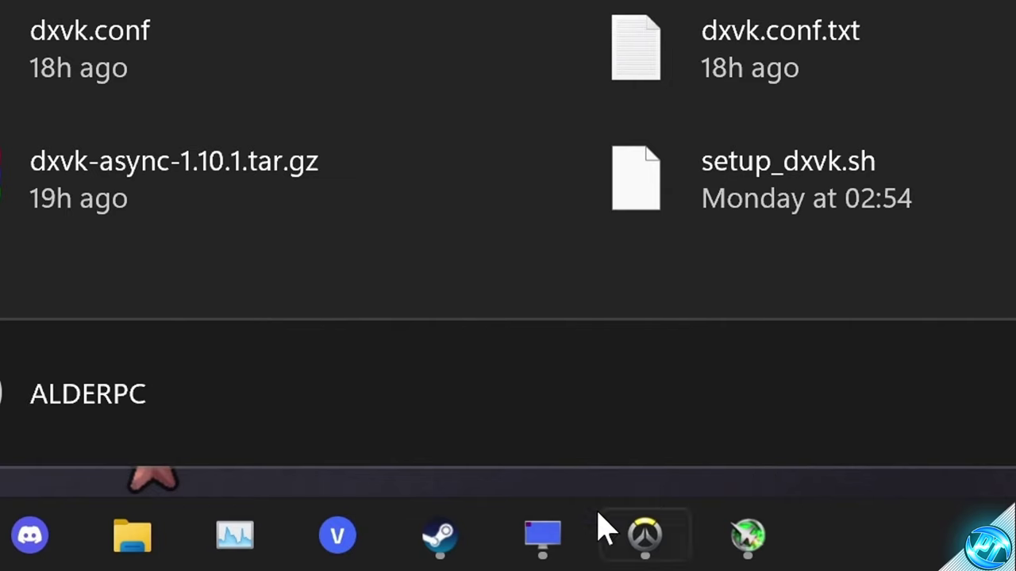
{"action": "left_click", "coordinate": [225, 561]}
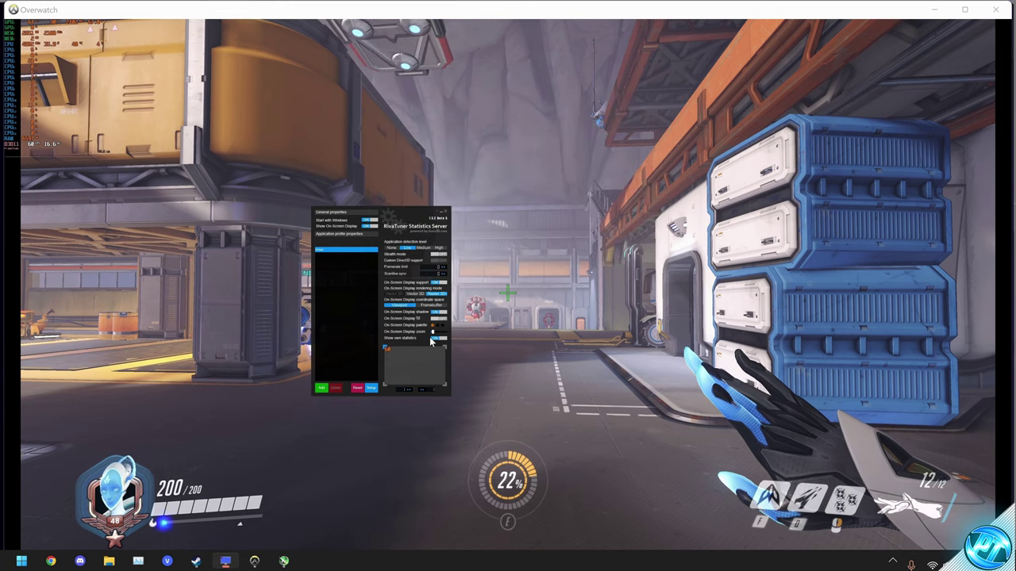
{"action": "left_click_drag", "start_coordinate": [395, 212], "coordinate": [752, 159]}
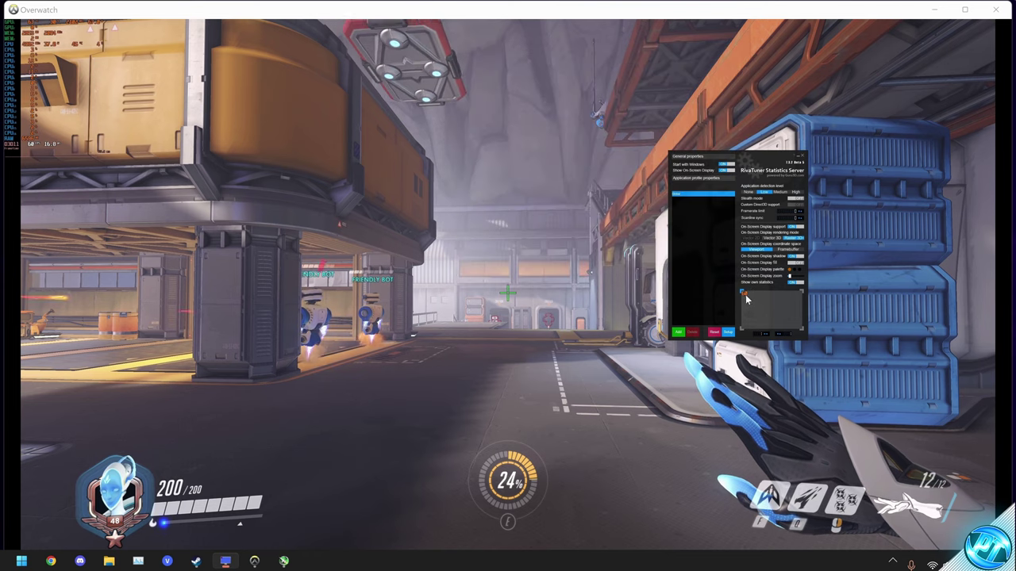
Drag the preview marker so the stats overlay sits in the game's bottom-right corner.
{"action": "mouse_move", "coordinate": [745, 295]}
{"action": "left_mouse_down"}
{"action": "mouse_move", "coordinate": [766, 312]}
{"action": "mouse_move", "coordinate": [727, 281]}
{"action": "left_mouse_up"}
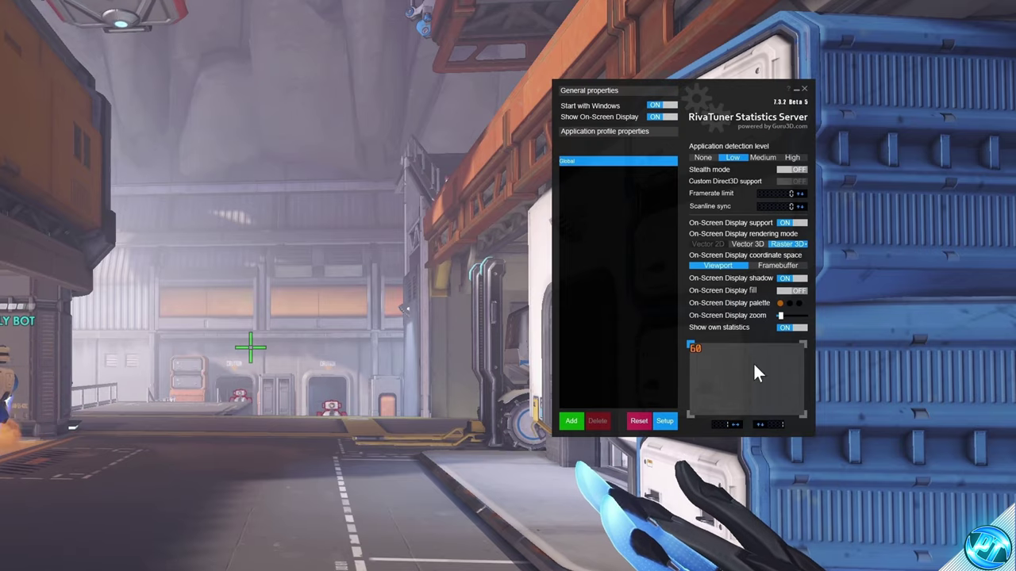
{"action": "mouse_move", "coordinate": [797, 362]}
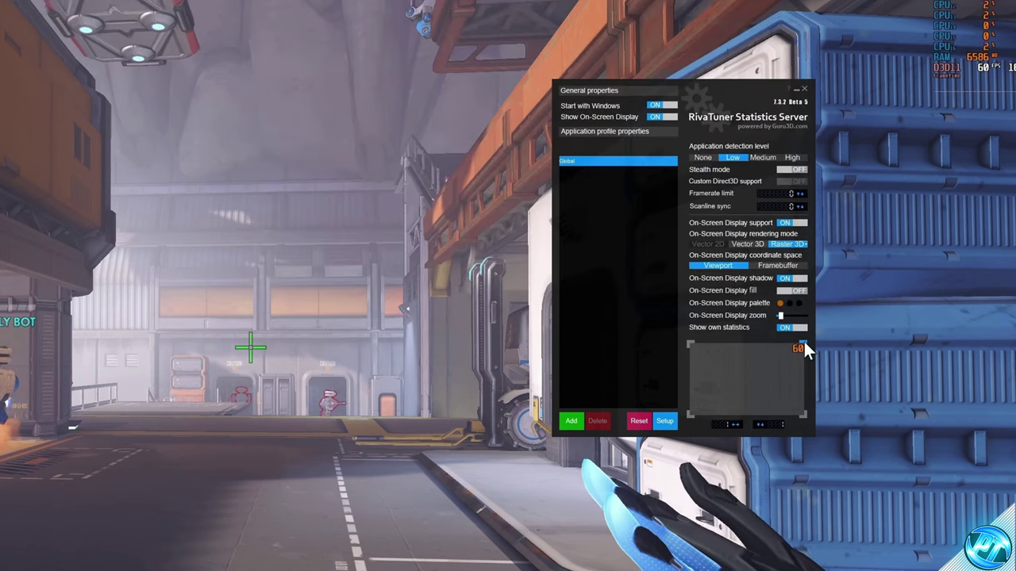
{"action": "left_click_drag", "start_coordinate": [803, 340], "coordinate": [804, 416]}
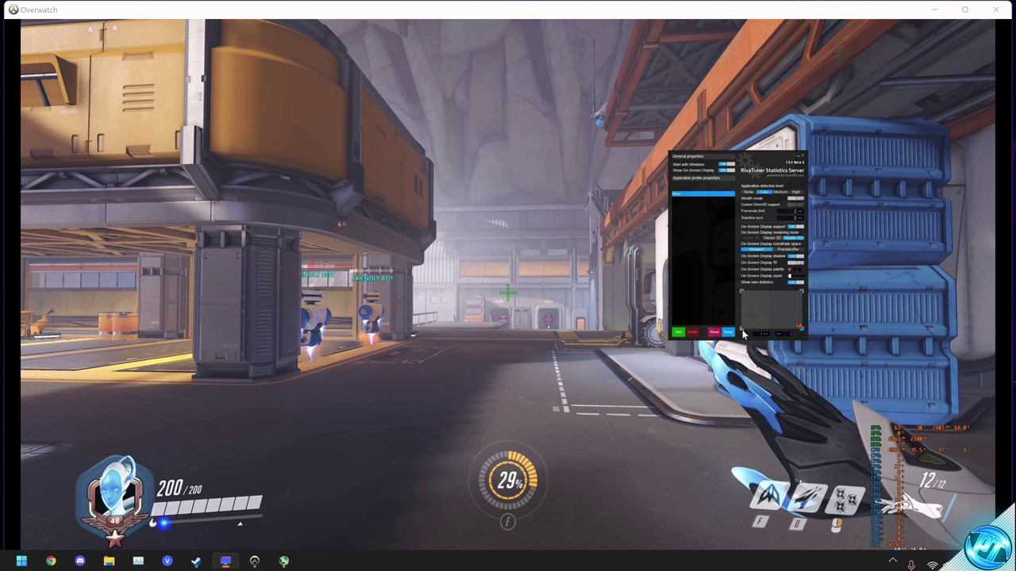
Position the overlay at the game's top-right and raise the On-Screen Display zoom for larger text.
{"action": "mouse_move", "coordinate": [803, 331]}
{"action": "left_mouse_down"}
{"action": "mouse_move", "coordinate": [742, 327]}
{"action": "mouse_move", "coordinate": [741, 290]}
{"action": "mouse_move", "coordinate": [799, 292]}
{"action": "left_mouse_up"}
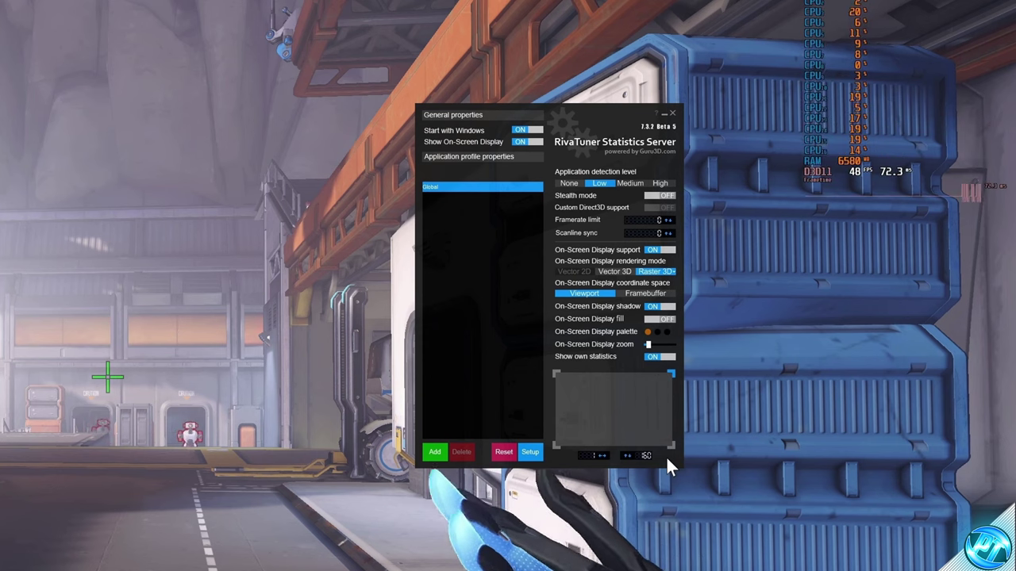
{"action": "left_click_drag", "start_coordinate": [670, 380], "coordinate": [672, 369]}
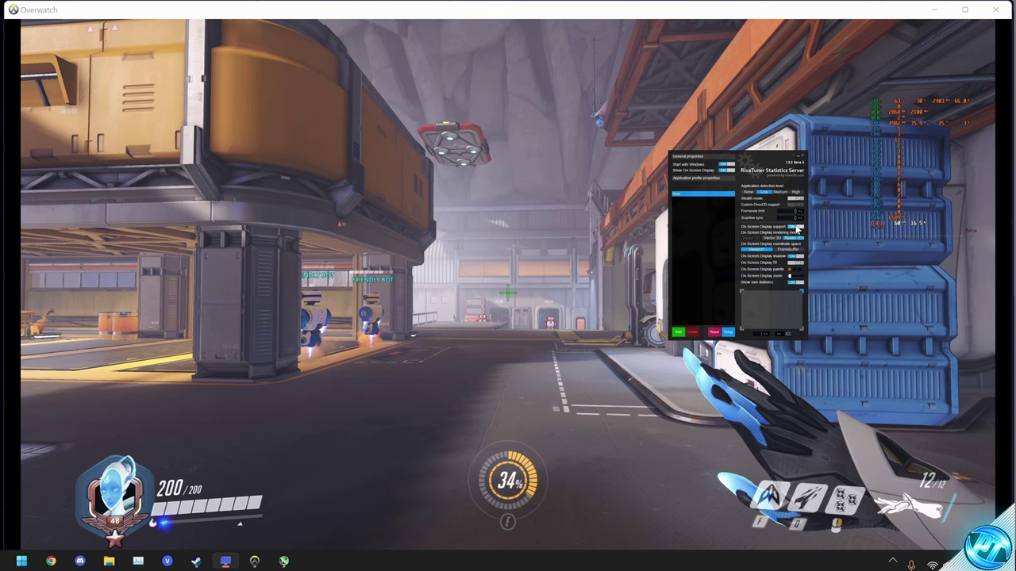
{"action": "left_click_drag", "start_coordinate": [767, 159], "coordinate": [733, 154]}
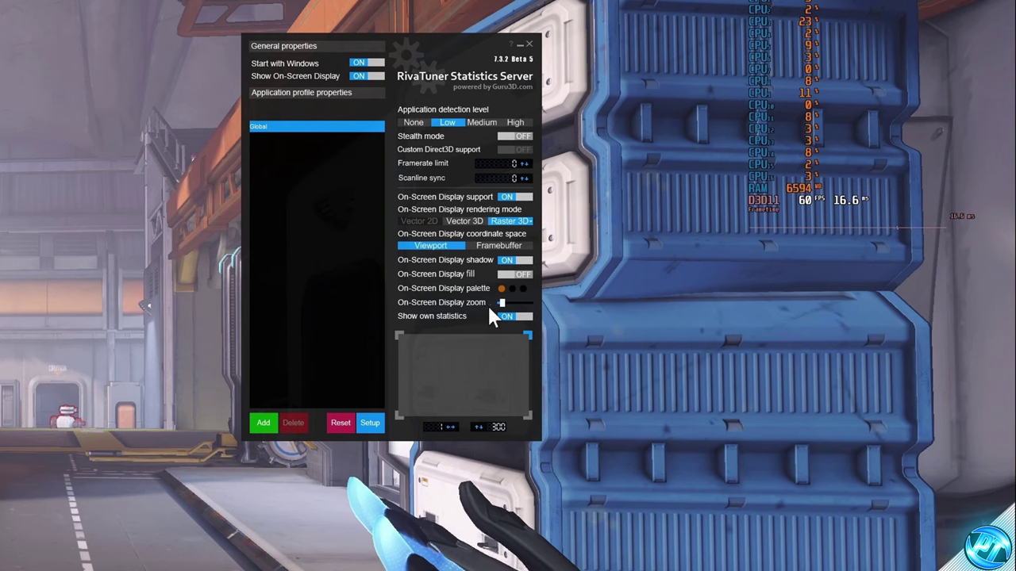
{"action": "left_click_drag", "start_coordinate": [501, 304], "coordinate": [519, 303]}
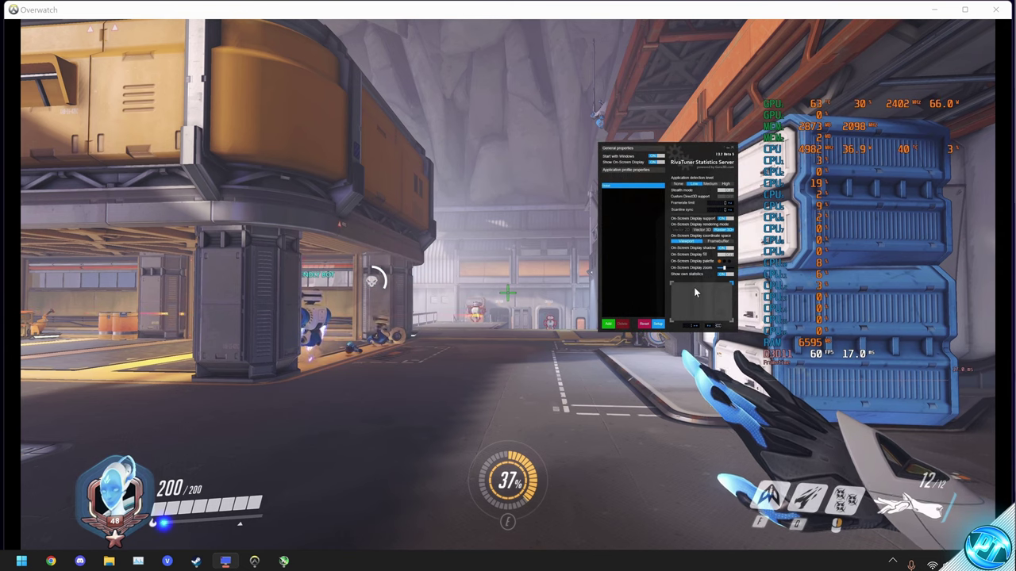
{"action": "left_click_drag", "start_coordinate": [726, 294], "coordinate": [731, 266]}
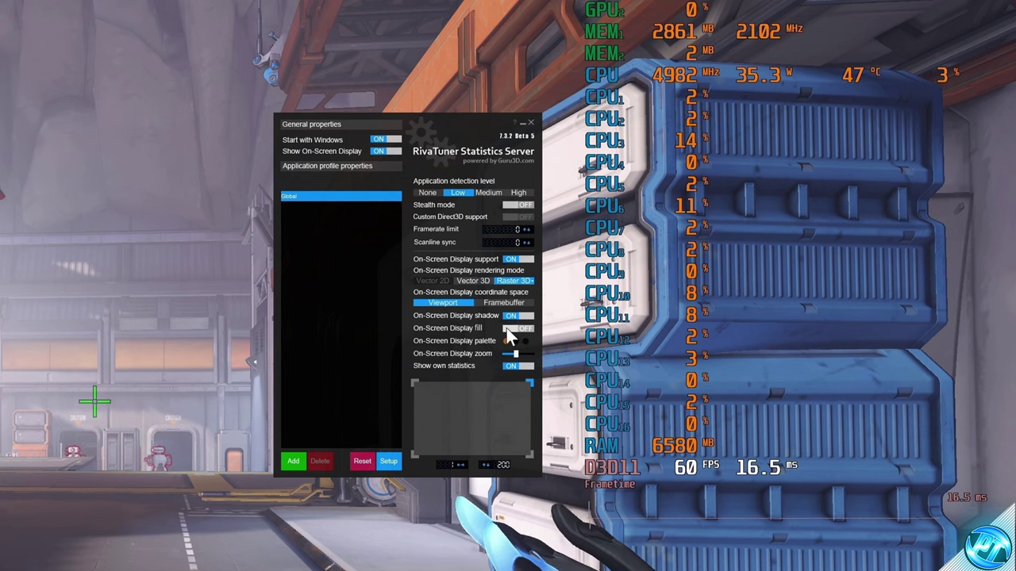
Set On-Screen Display fill to ON and choose Vector 3D as the rendering mode.
{"action": "left_click", "coordinate": [507, 328]}
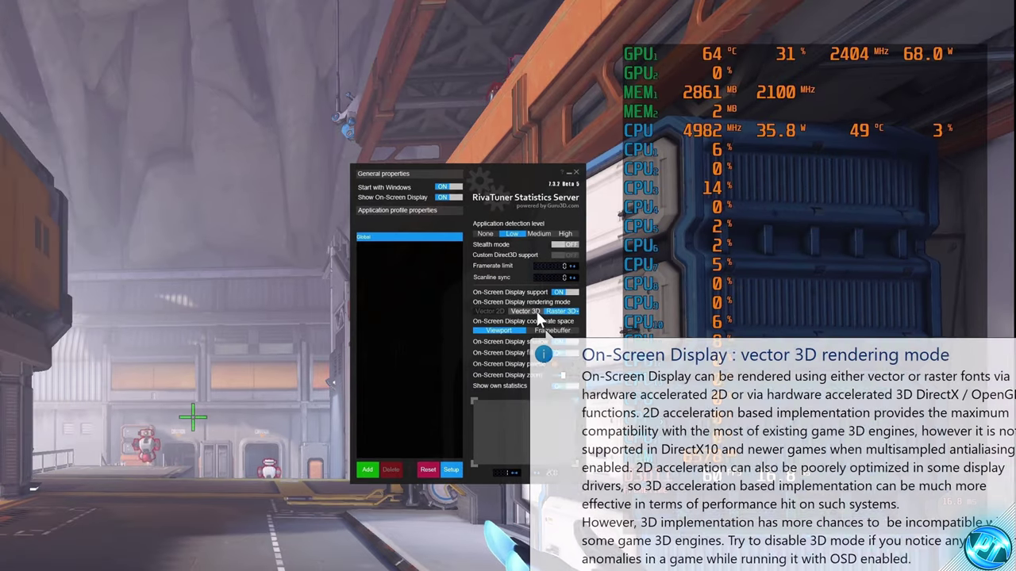
{"action": "left_click", "coordinate": [536, 311]}
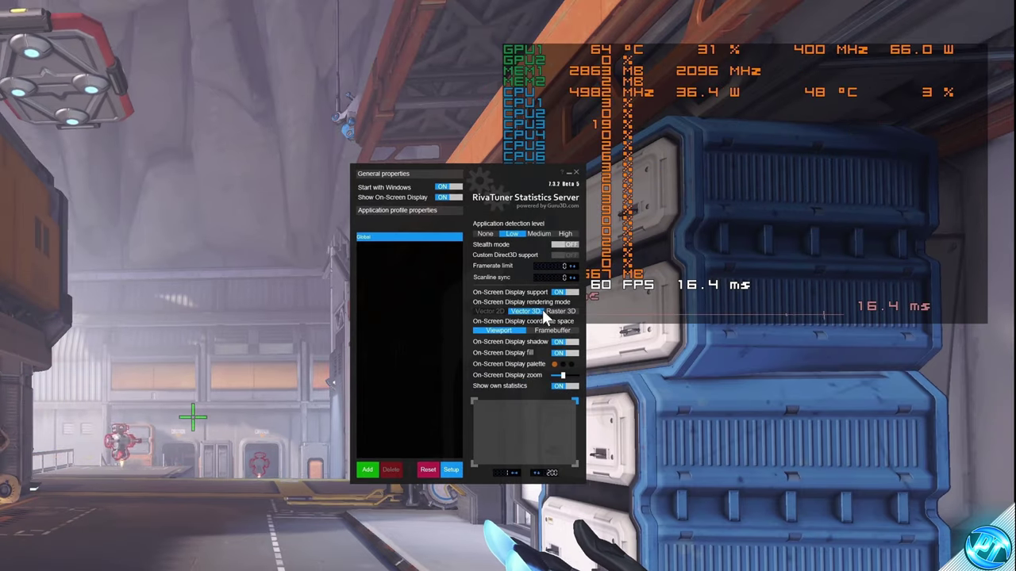